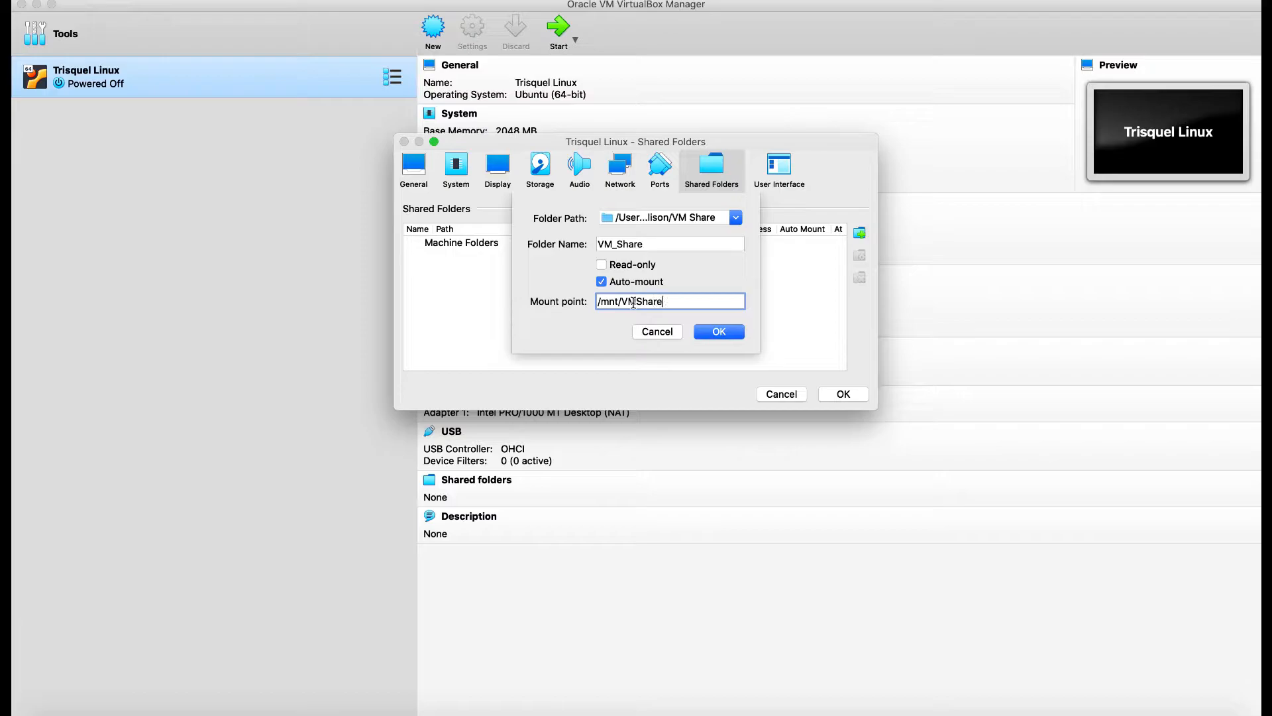
Confirm the VM_Share shared folder auto-mounted at /mnt/VMShare, then go to the Display settings.
{"action": "left_click", "coordinate": [740, 335]}
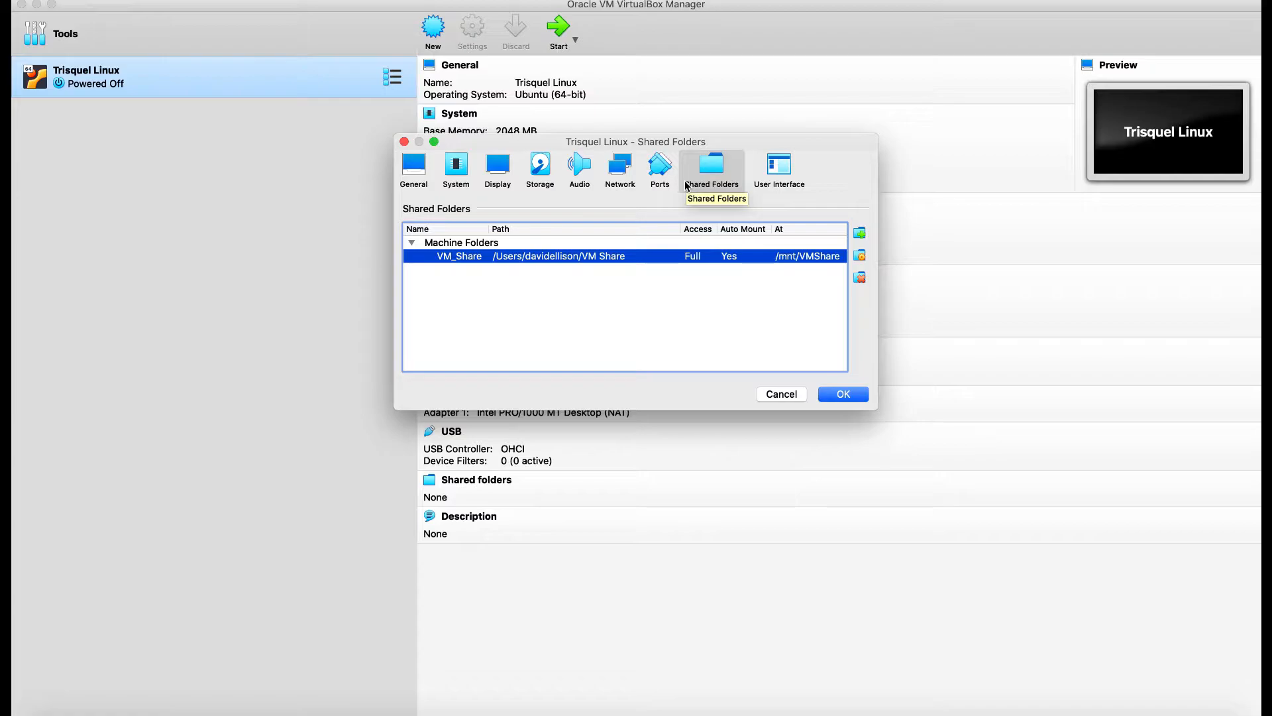
{"action": "left_click", "coordinate": [494, 169]}
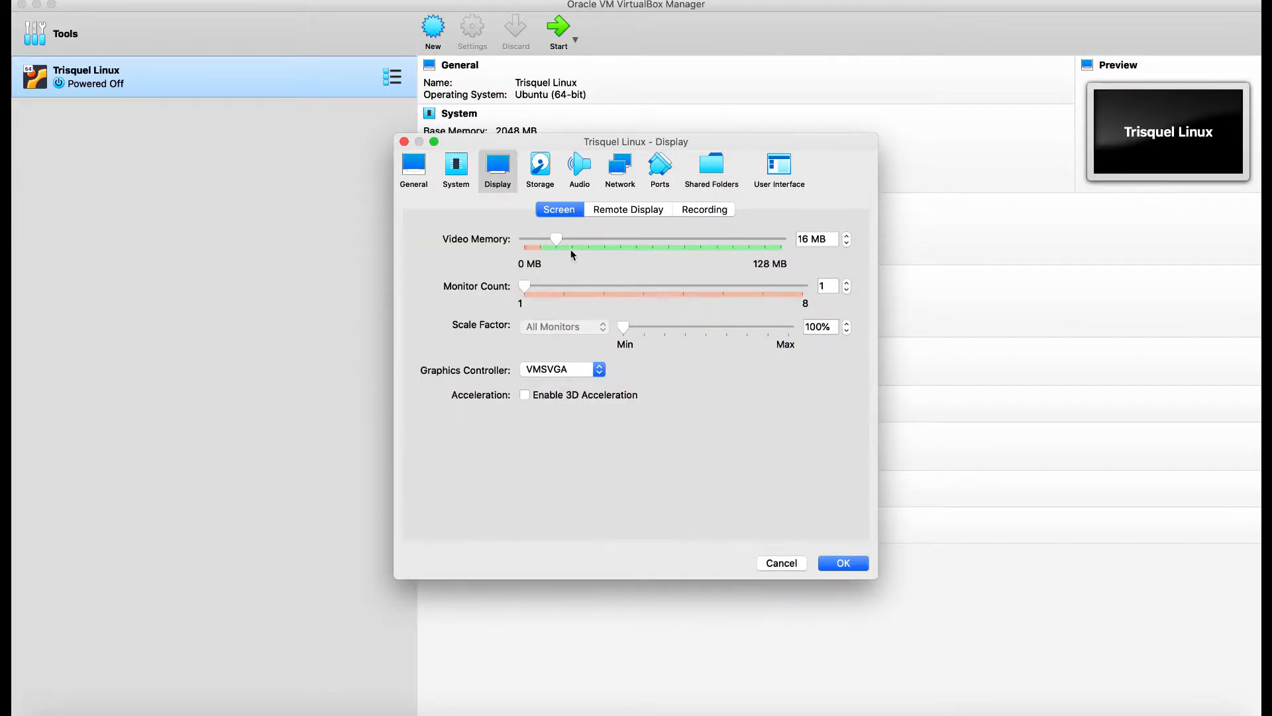
Raise video memory to 64 MB, keep the VMSVGA graphics controller, and enable 3D acceleration.
{"action": "left_click_drag", "start_coordinate": [563, 241], "coordinate": [656, 237]}
{"action": "left_click", "coordinate": [567, 370]}
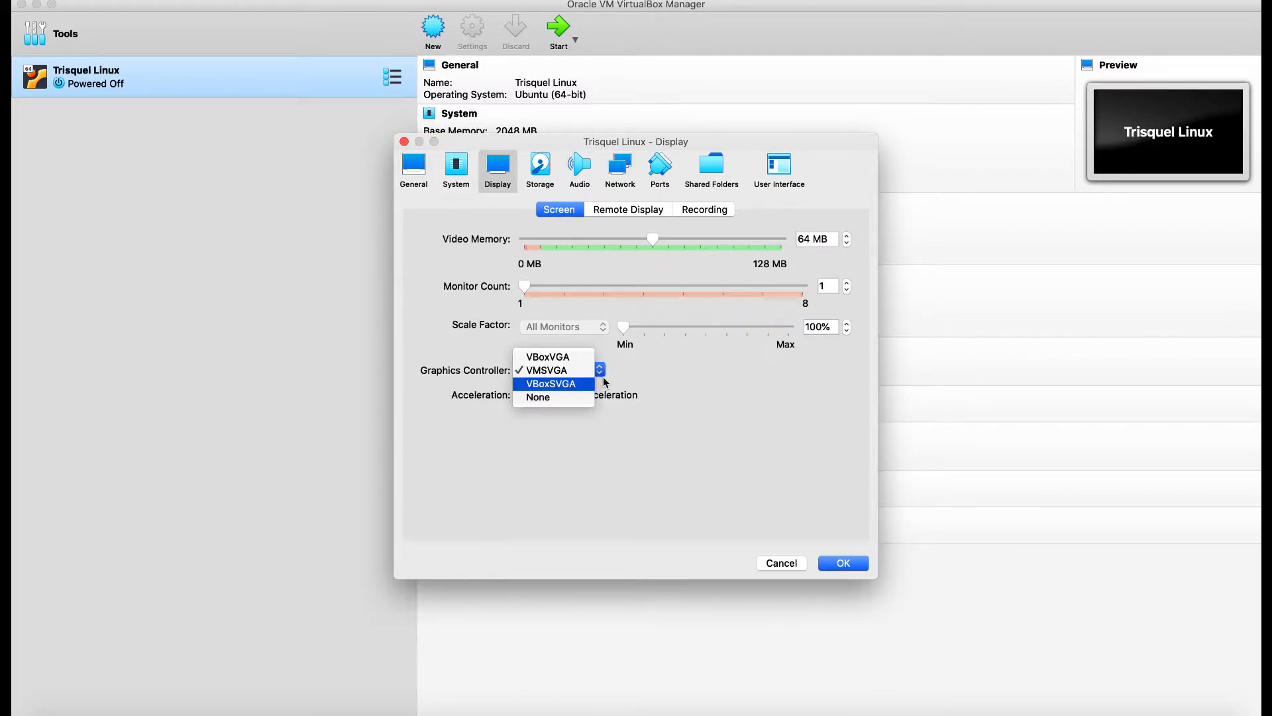
{"action": "left_click", "coordinate": [567, 437]}
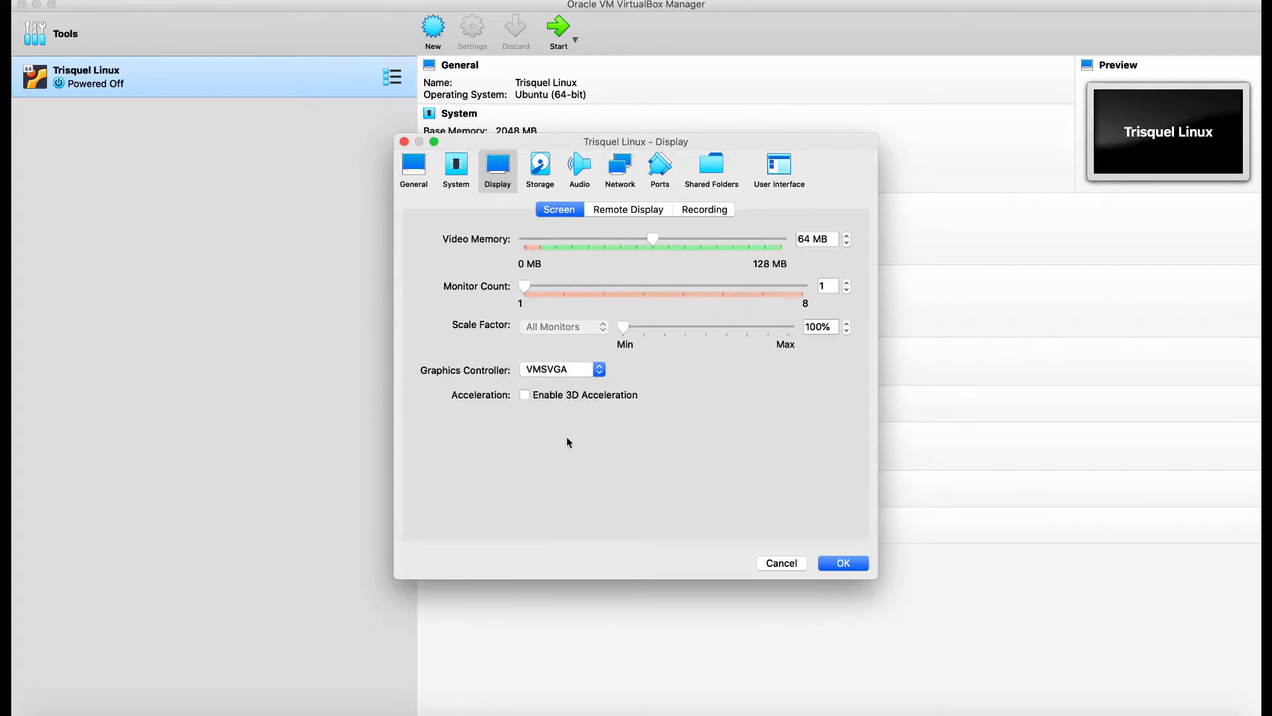
{"action": "left_click", "coordinate": [578, 372]}
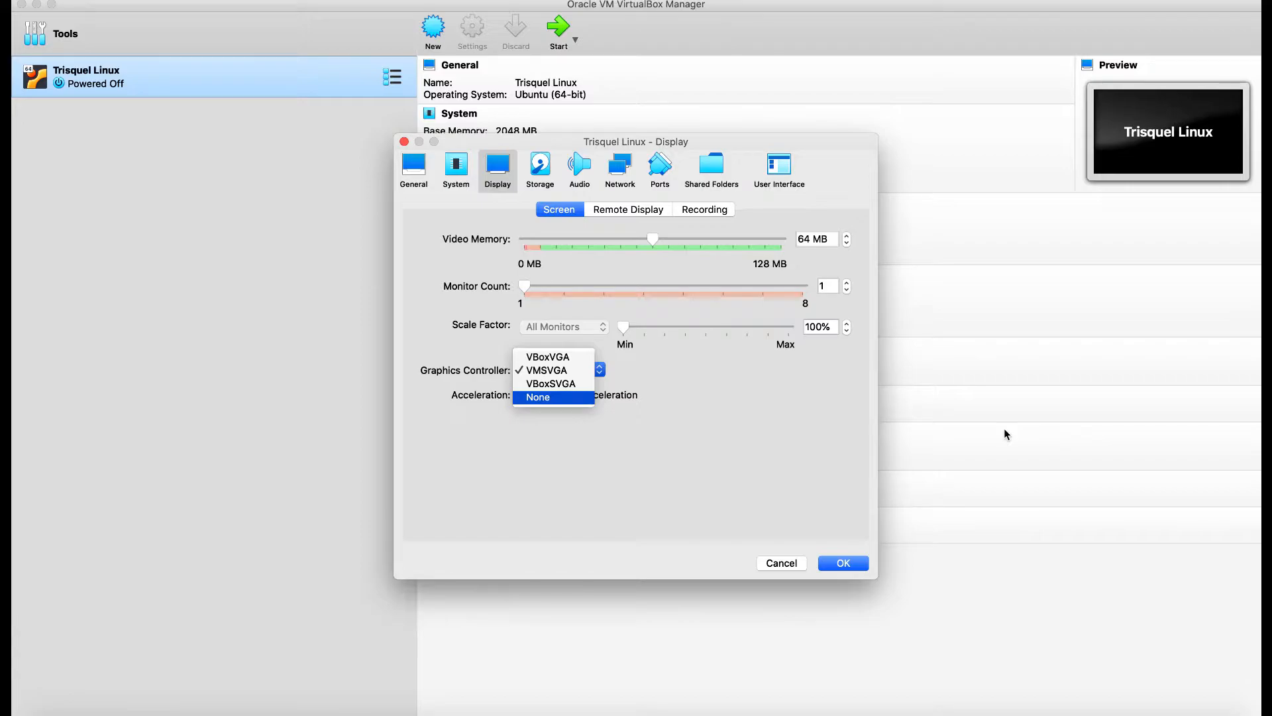
{"action": "left_click", "coordinate": [819, 405]}
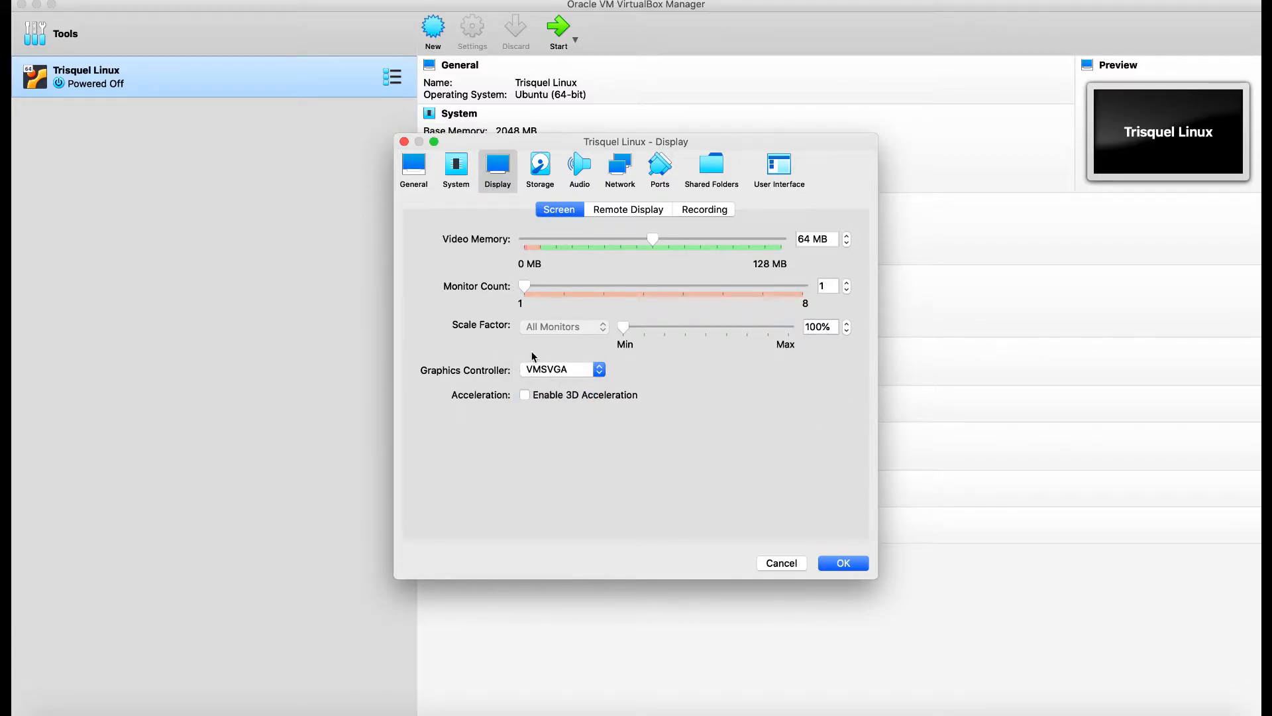
{"action": "left_click", "coordinate": [573, 369]}
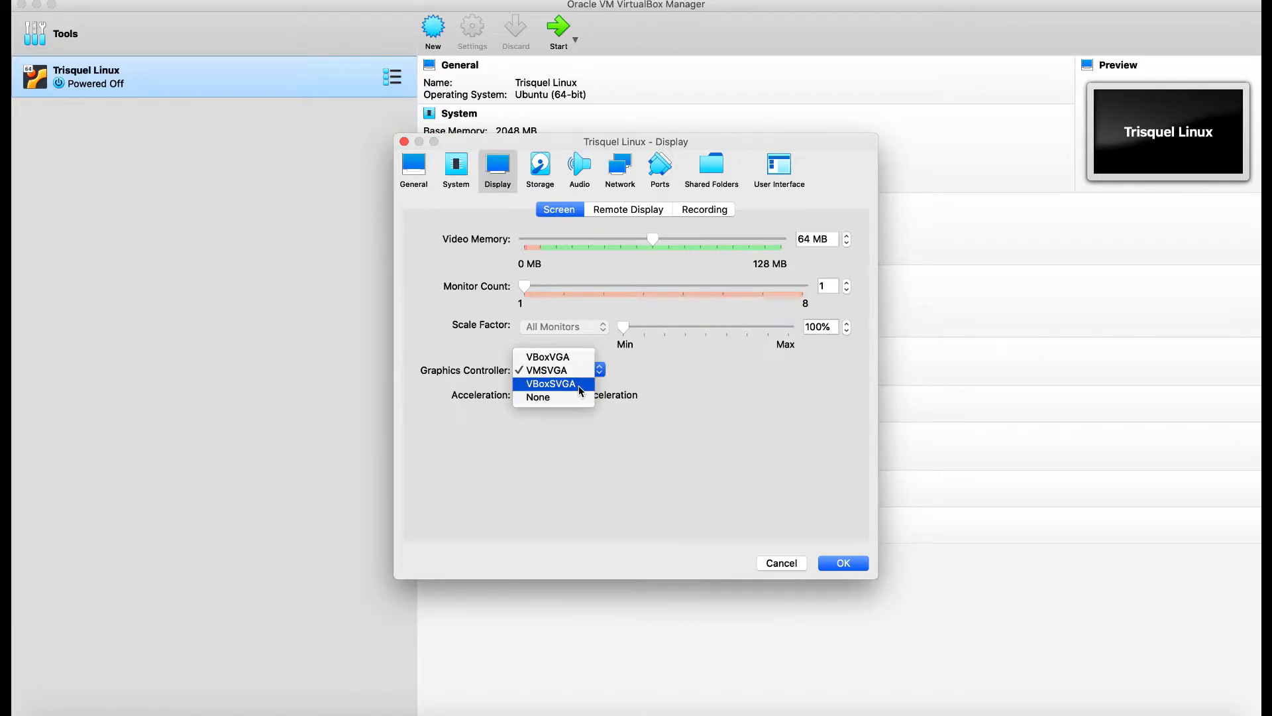
{"action": "left_click", "coordinate": [639, 470]}
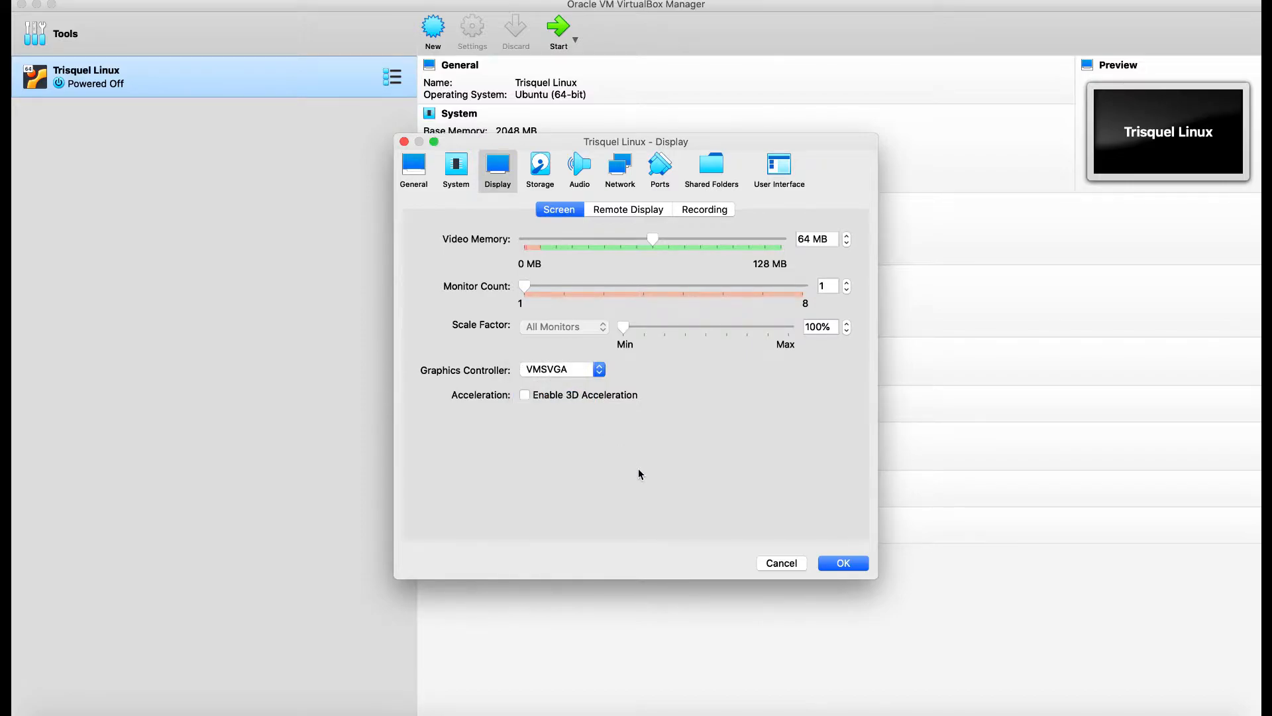
{"action": "left_click", "coordinate": [557, 400]}
{"action": "left_click", "coordinate": [558, 401]}
Keep the System page's pointing device on USB Tablet and save the settings.
{"action": "left_click", "coordinate": [463, 163]}
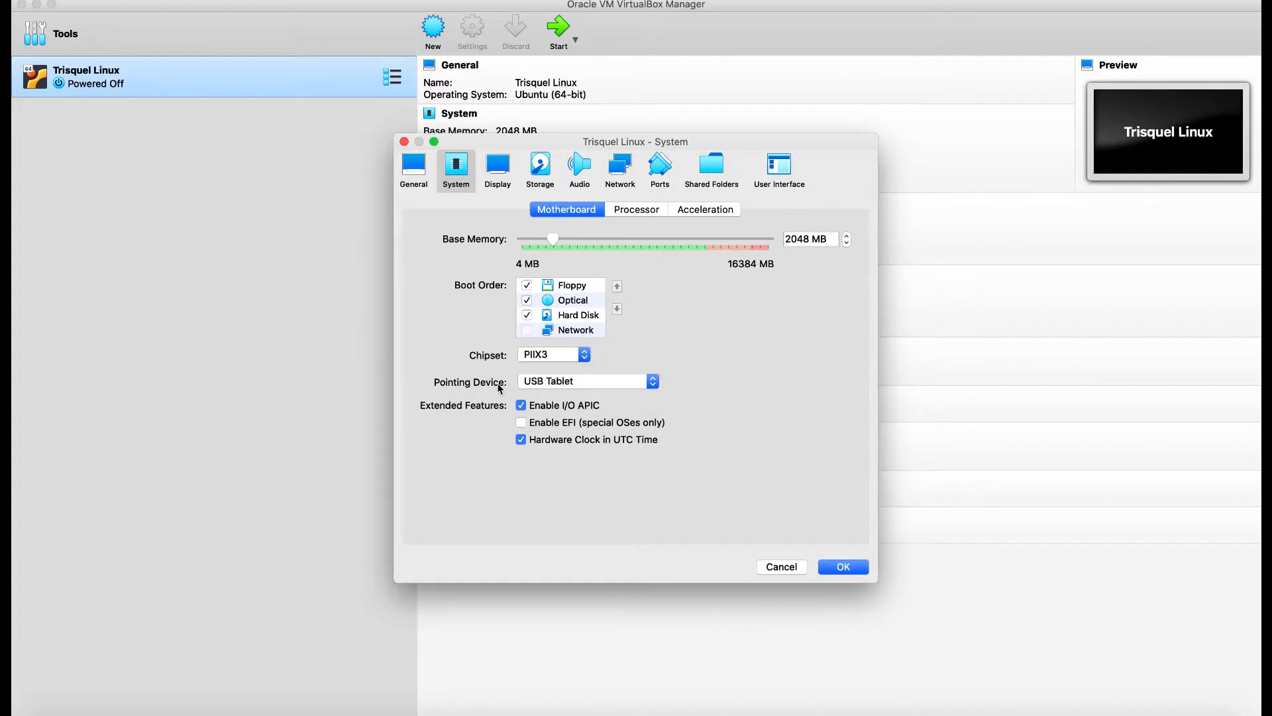
{"action": "left_click", "coordinate": [567, 382]}
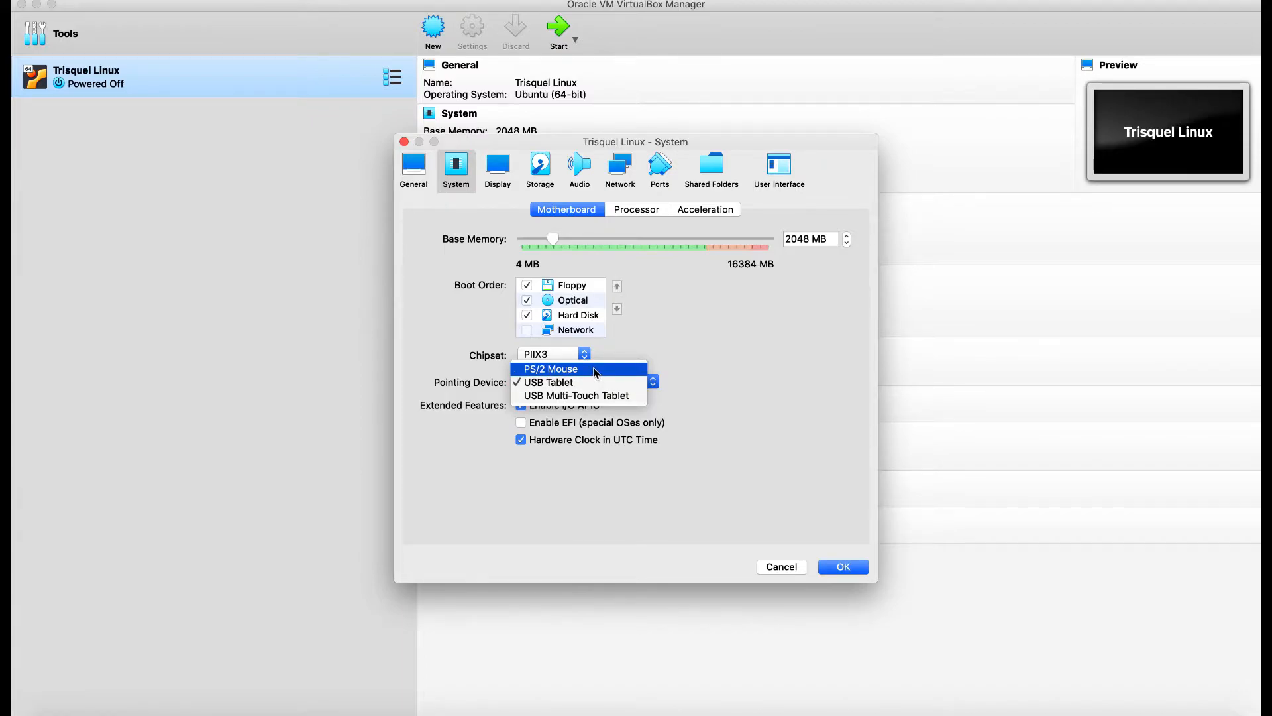
{"action": "left_click", "coordinate": [699, 376]}
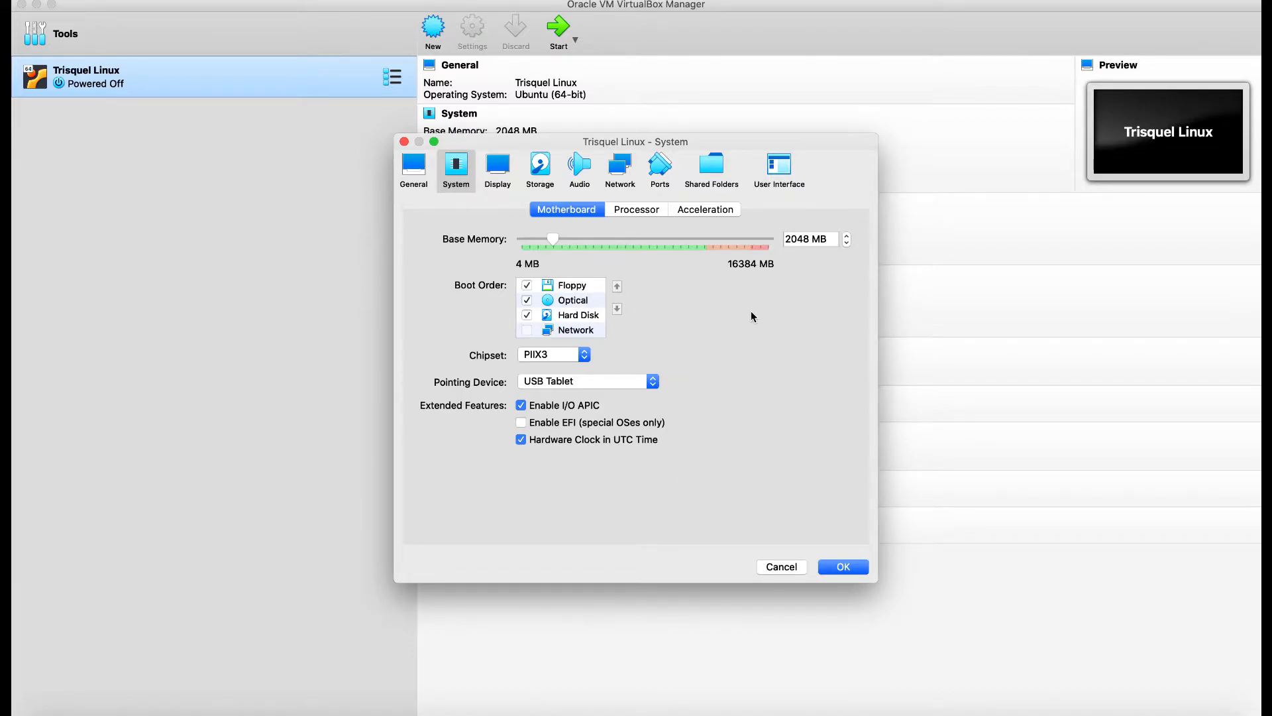
{"action": "left_click", "coordinate": [844, 566]}
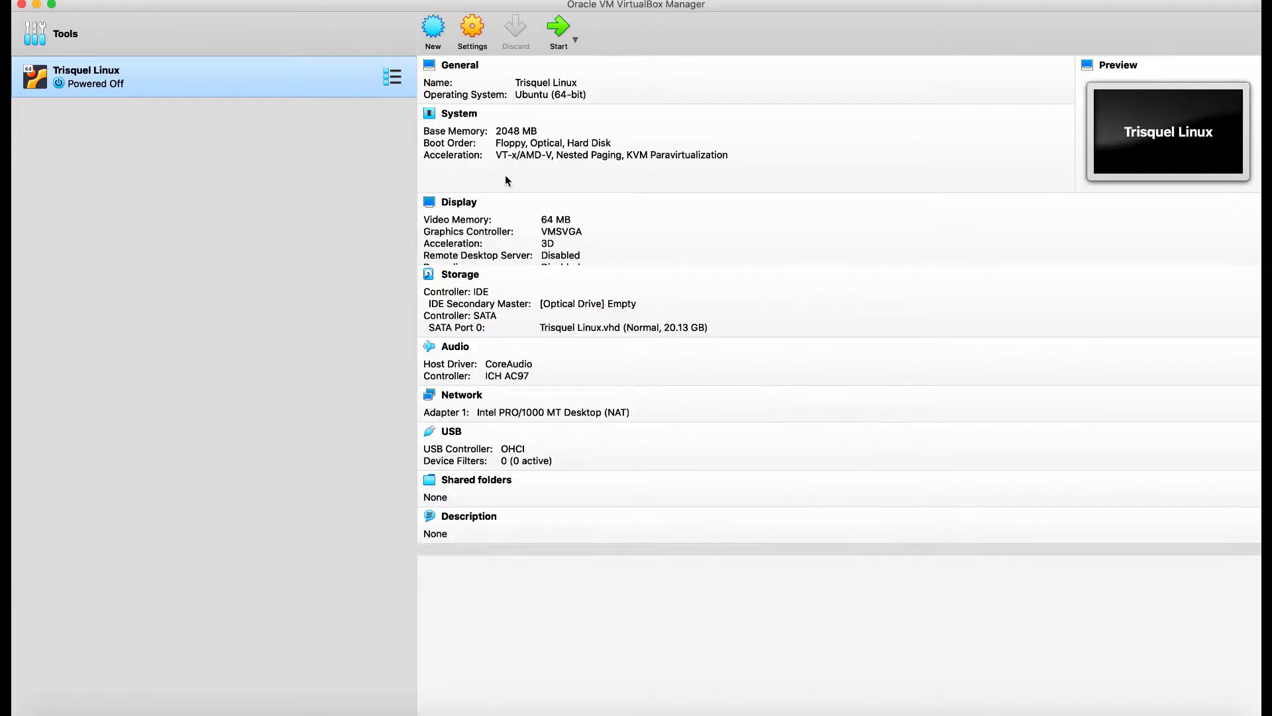
Start Trisquel Linux with trisquel_8.0_amd64.iso as the startup disk.
{"action": "left_click", "coordinate": [564, 33]}
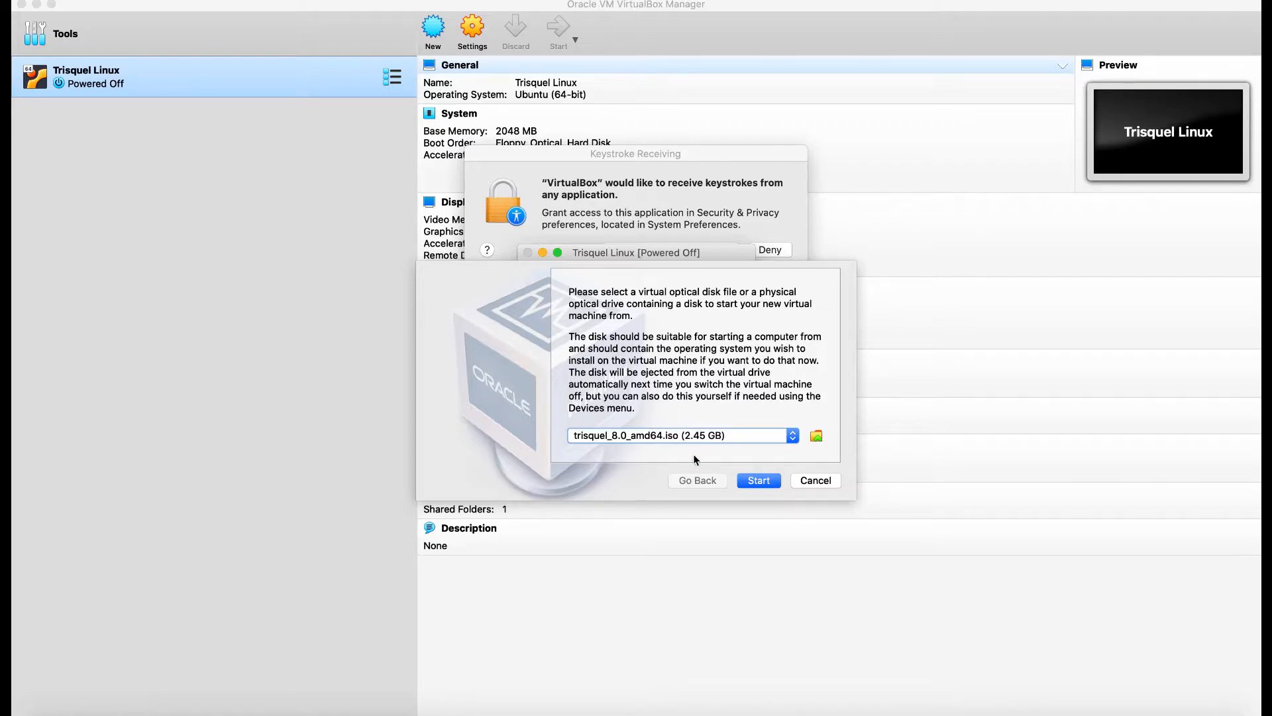
{"action": "left_click", "coordinate": [755, 479]}
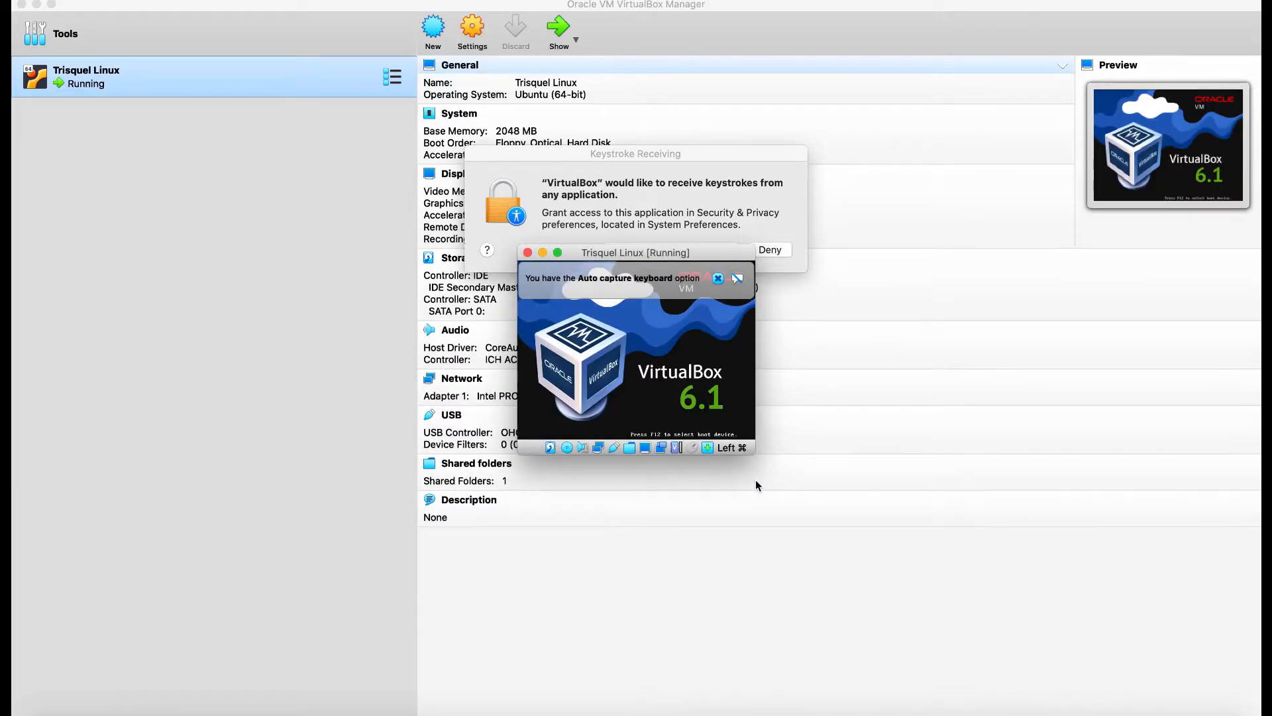
Maximize the VM window, accept the language menu, and let the VM capture mouse and keyboard.
{"action": "double_click", "coordinate": [644, 252]}
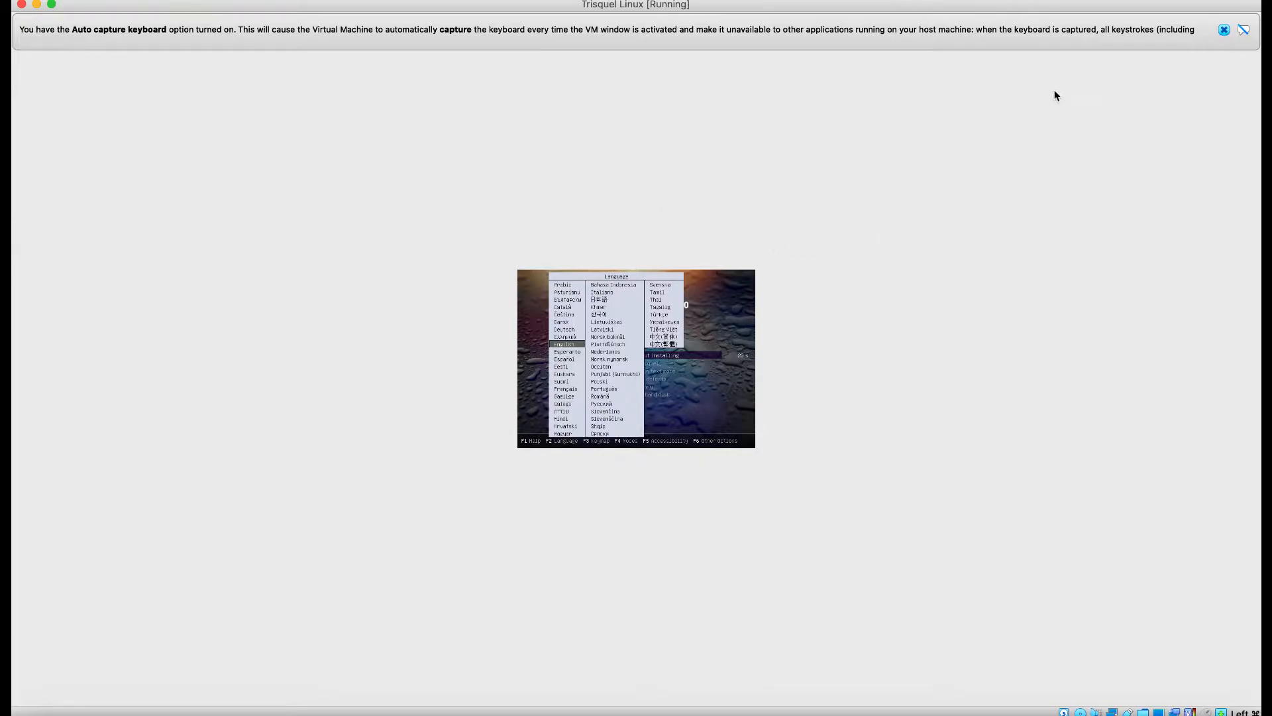
{"action": "key", "text": "Return"}
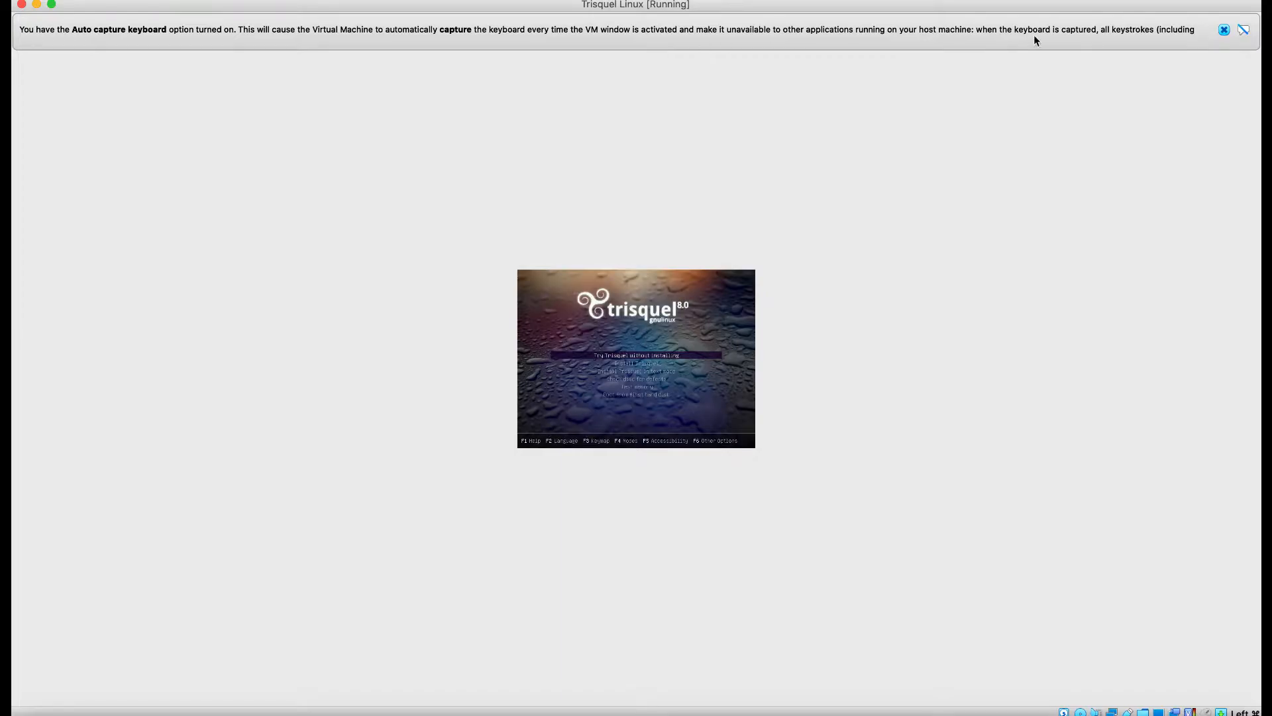
{"action": "left_click", "coordinate": [1242, 31]}
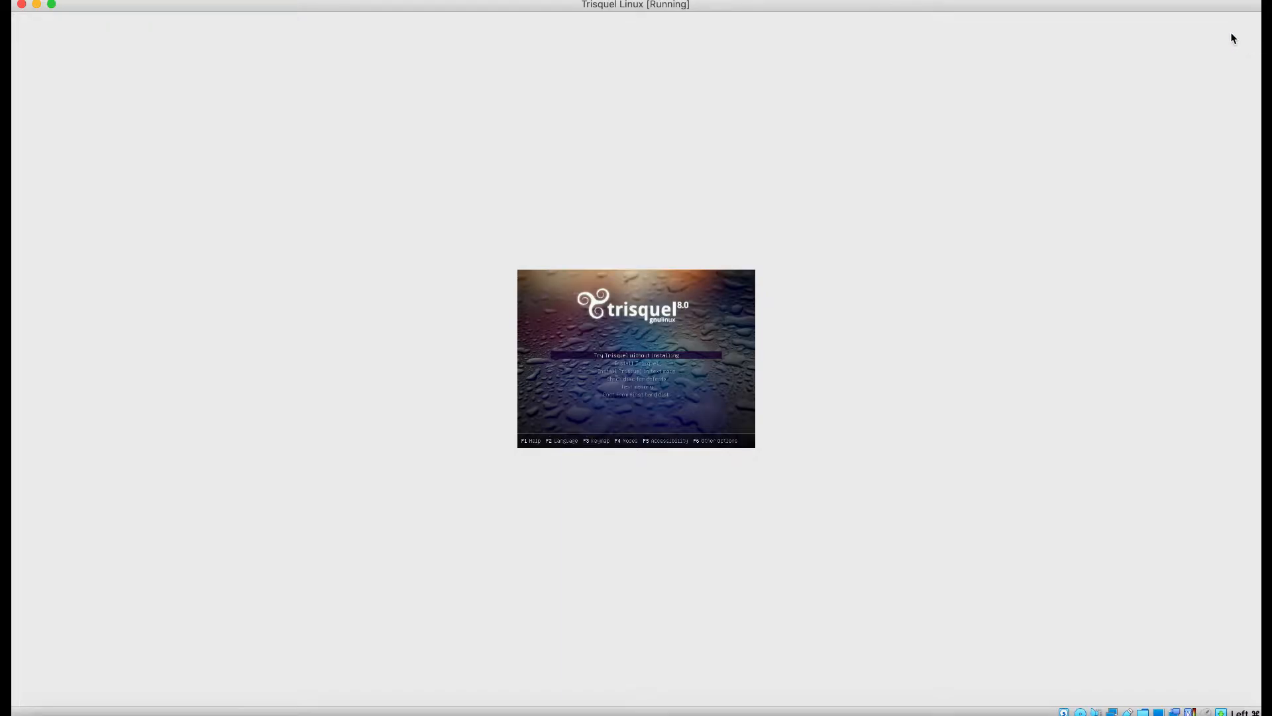
{"action": "left_click", "coordinate": [1156, 68]}
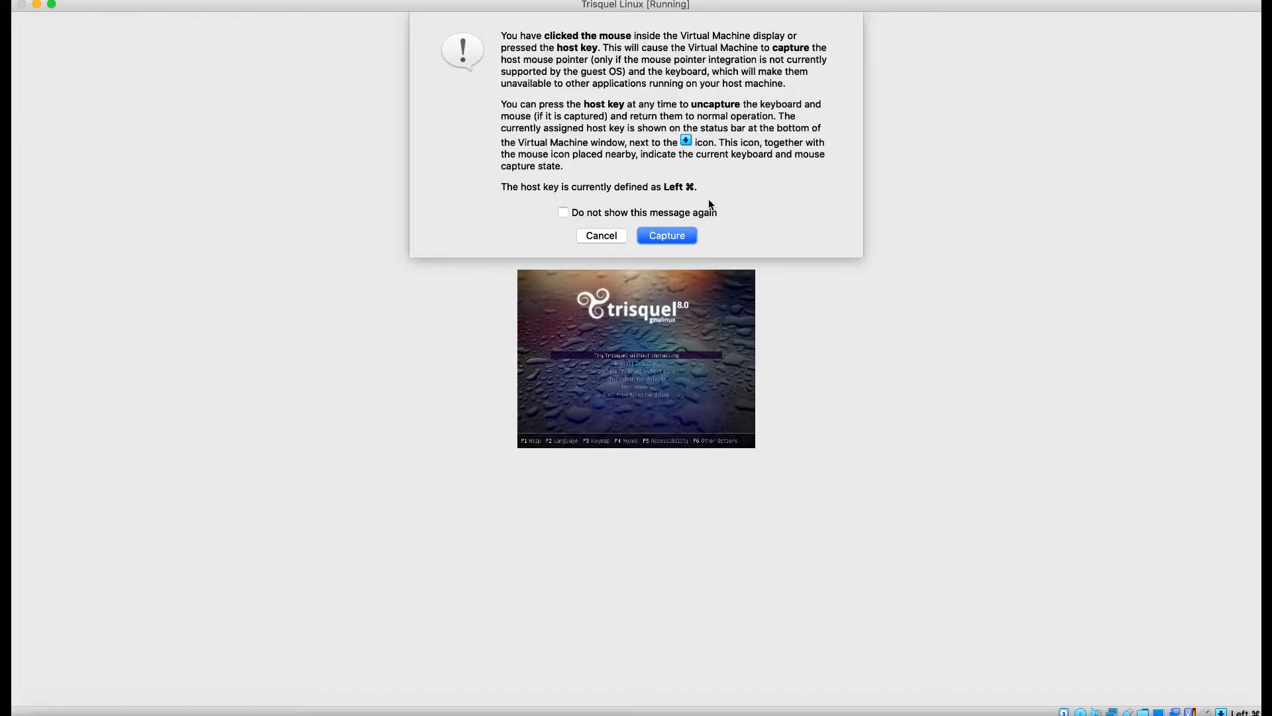
{"action": "left_click", "coordinate": [663, 243]}
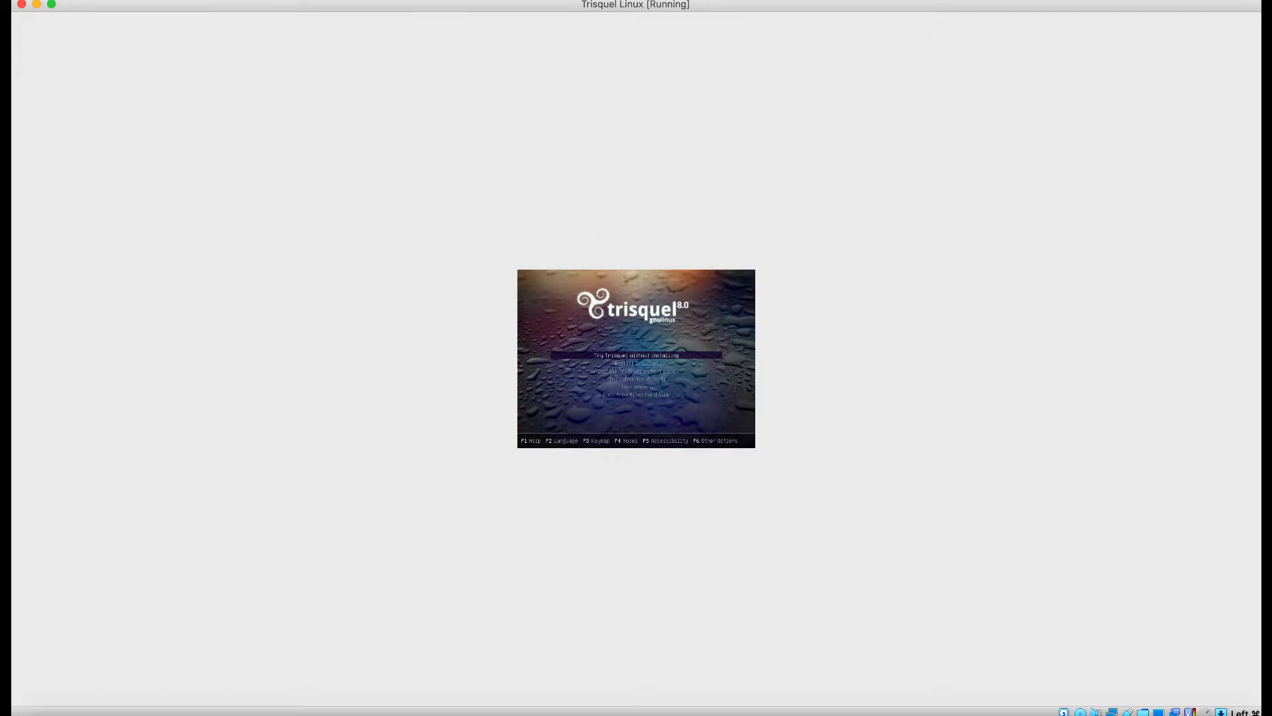
Close the VM window with 'Power off the machine' selected.
{"action": "left_click", "coordinate": [22, 4]}
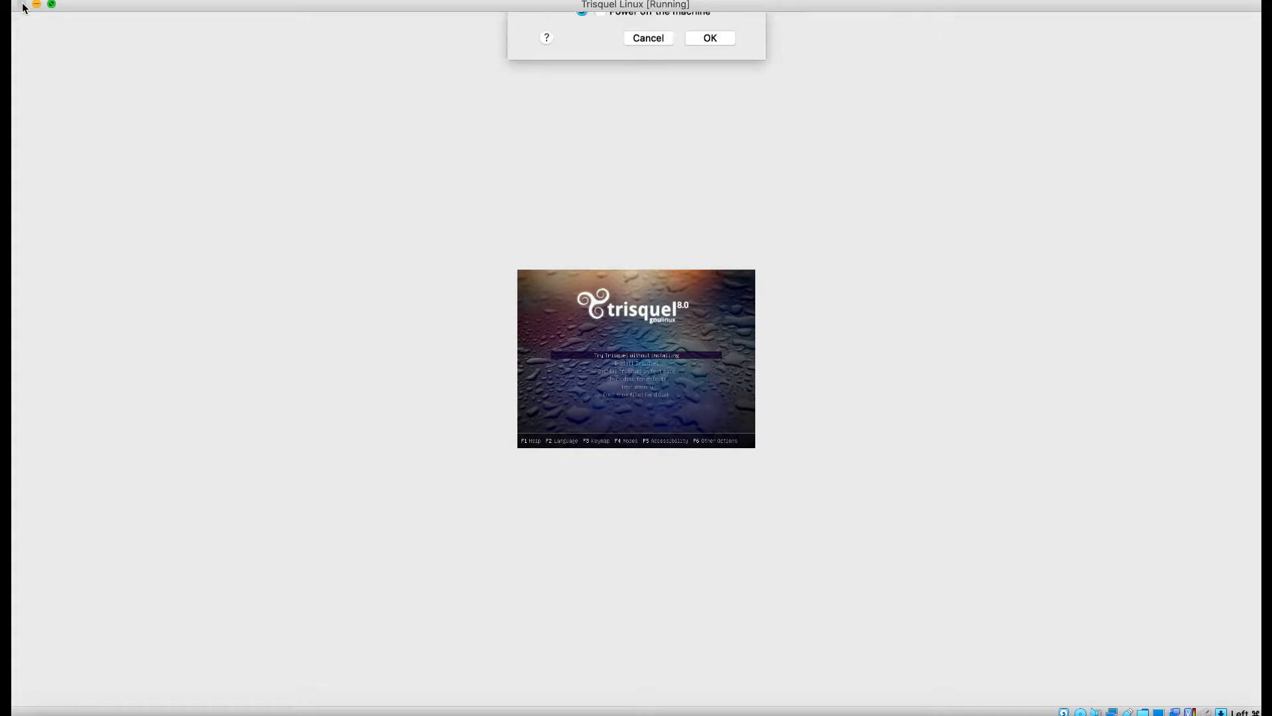
{"action": "left_click", "coordinate": [628, 97]}
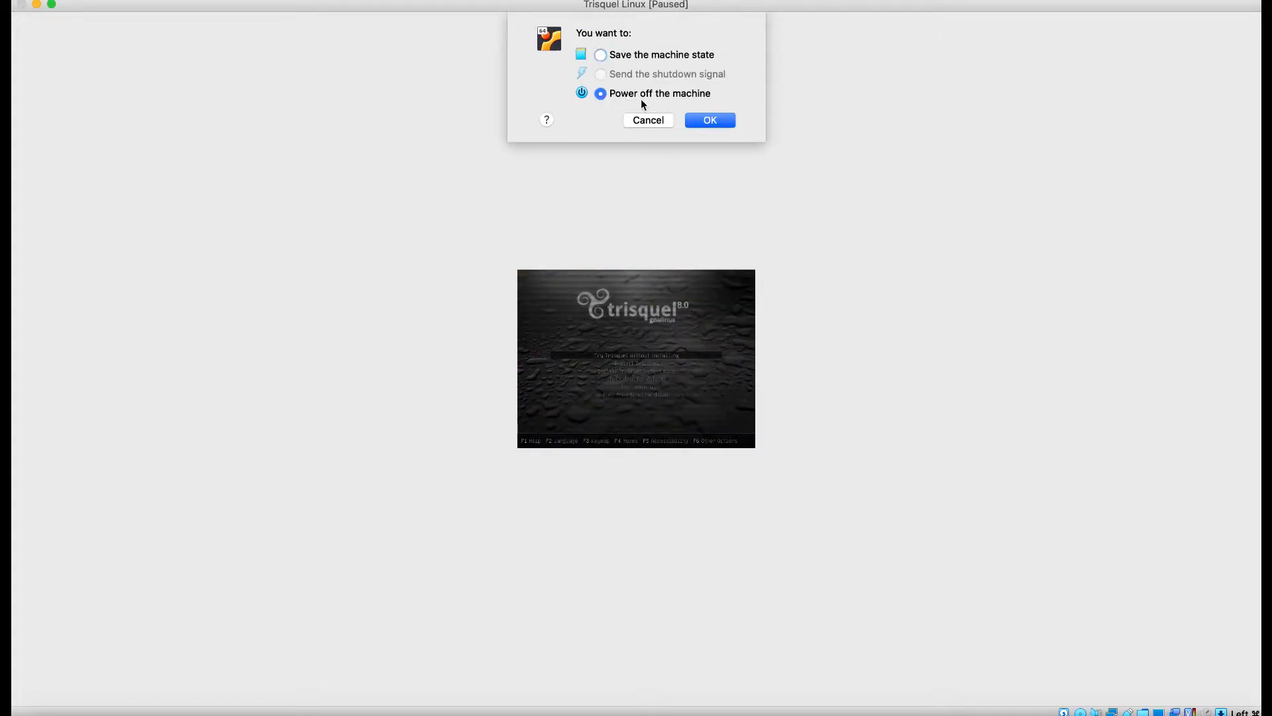
{"action": "left_click", "coordinate": [710, 120]}
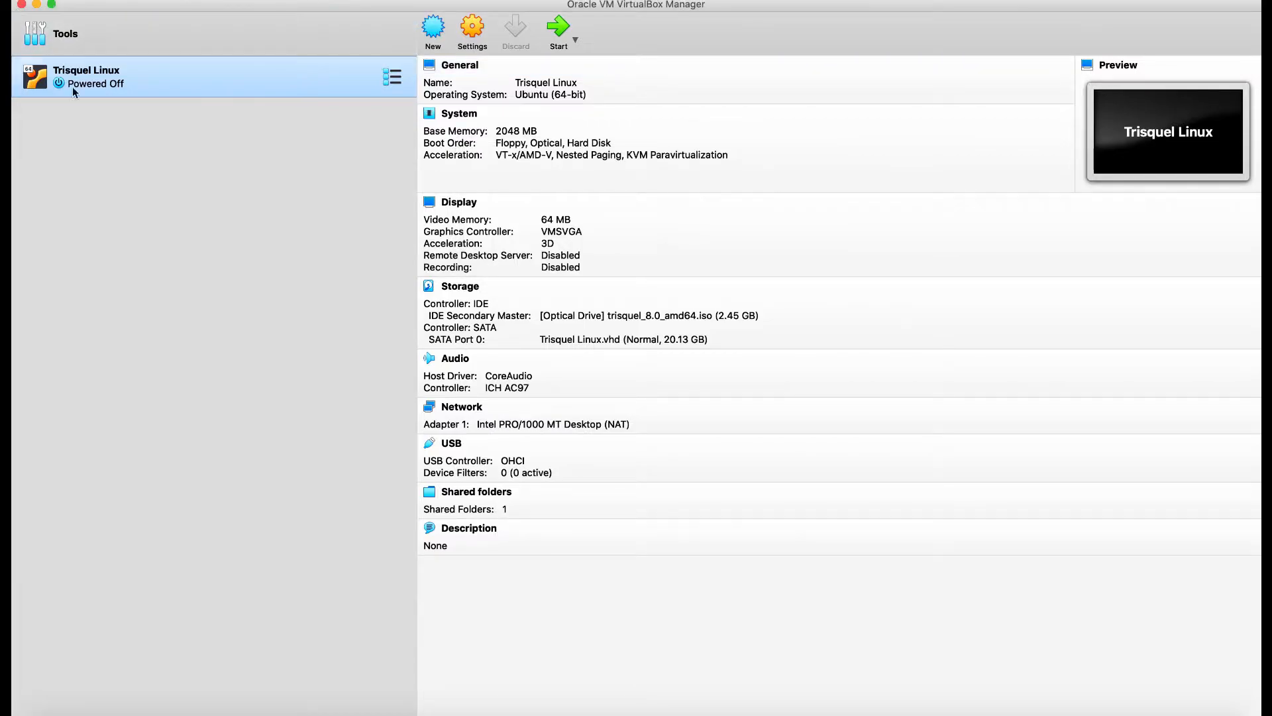
{"action": "left_click", "coordinate": [471, 46]}
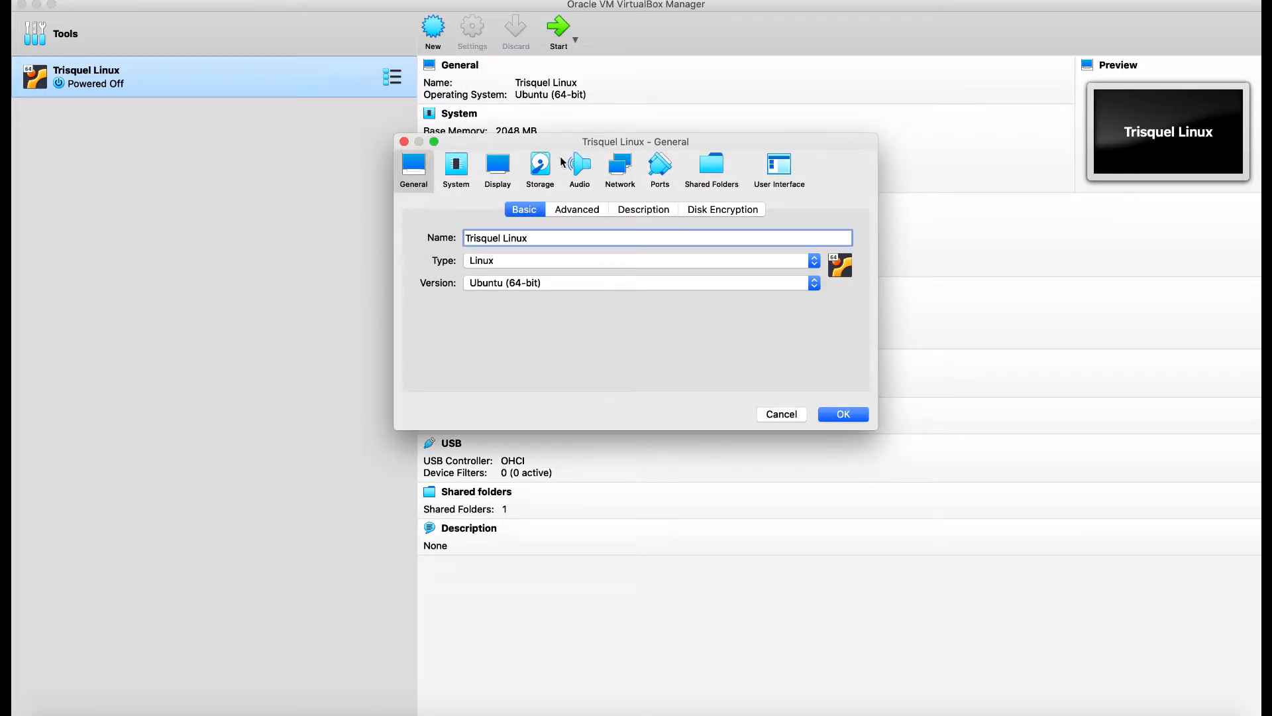
{"action": "left_click", "coordinate": [457, 172]}
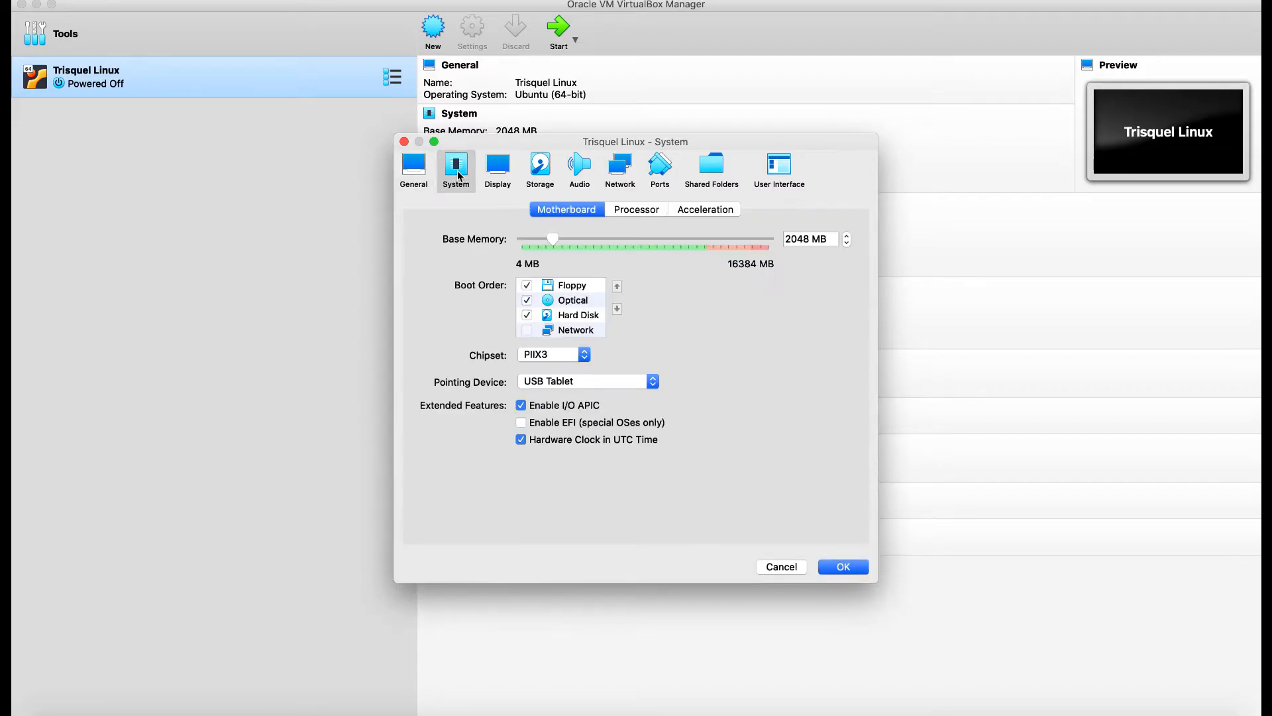
{"action": "left_click", "coordinate": [500, 167]}
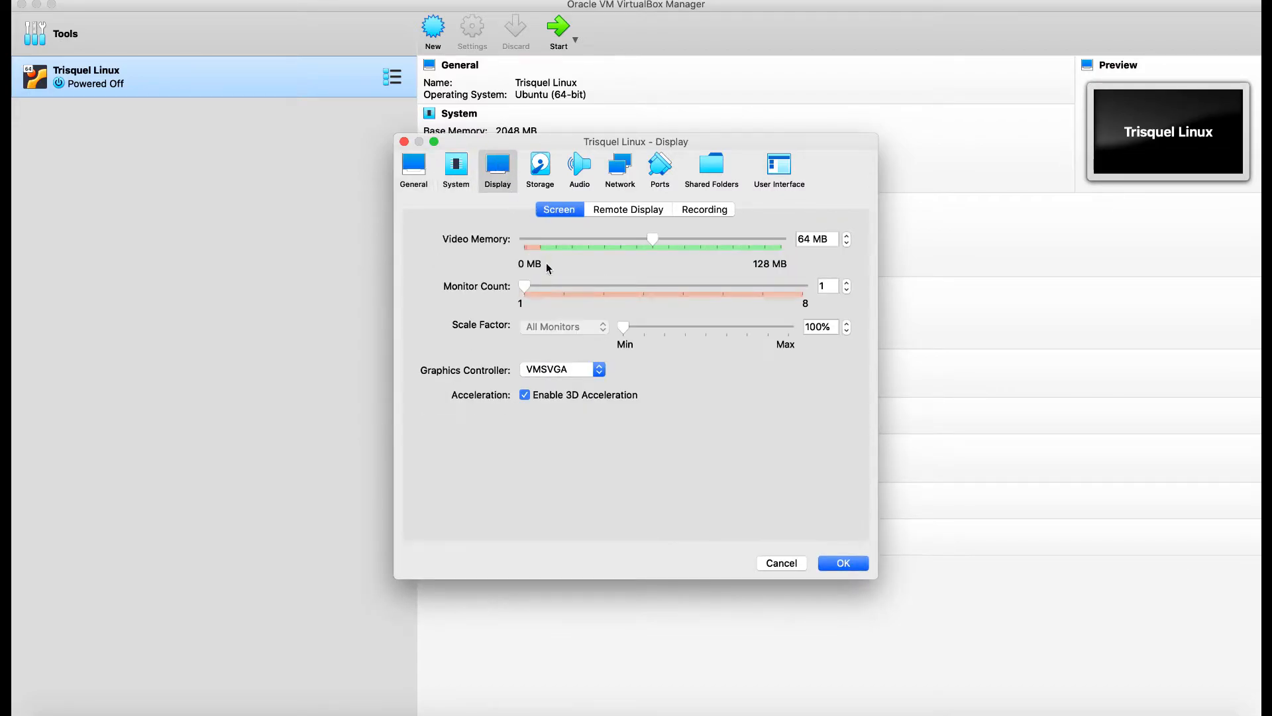
{"action": "left_click_drag", "start_coordinate": [623, 327], "coordinate": [747, 329]}
{"action": "left_click_drag", "start_coordinate": [652, 239], "coordinate": [654, 239]}
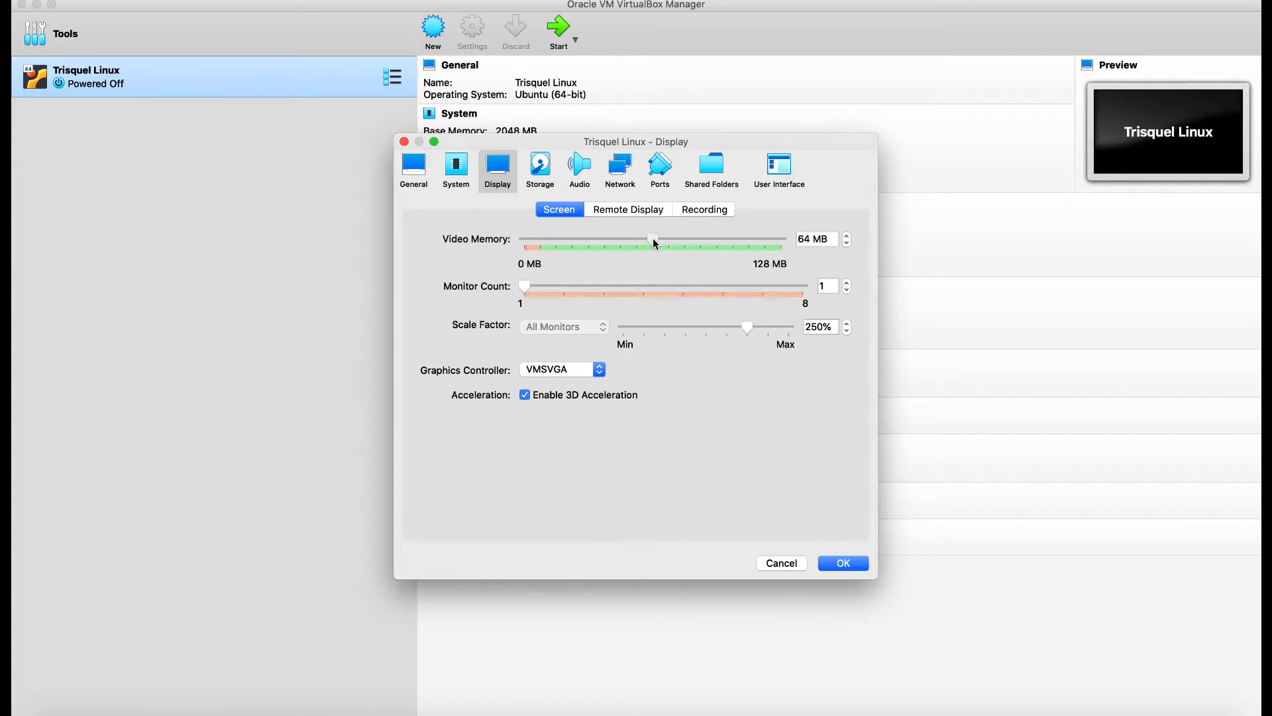
{"action": "left_click", "coordinate": [844, 564]}
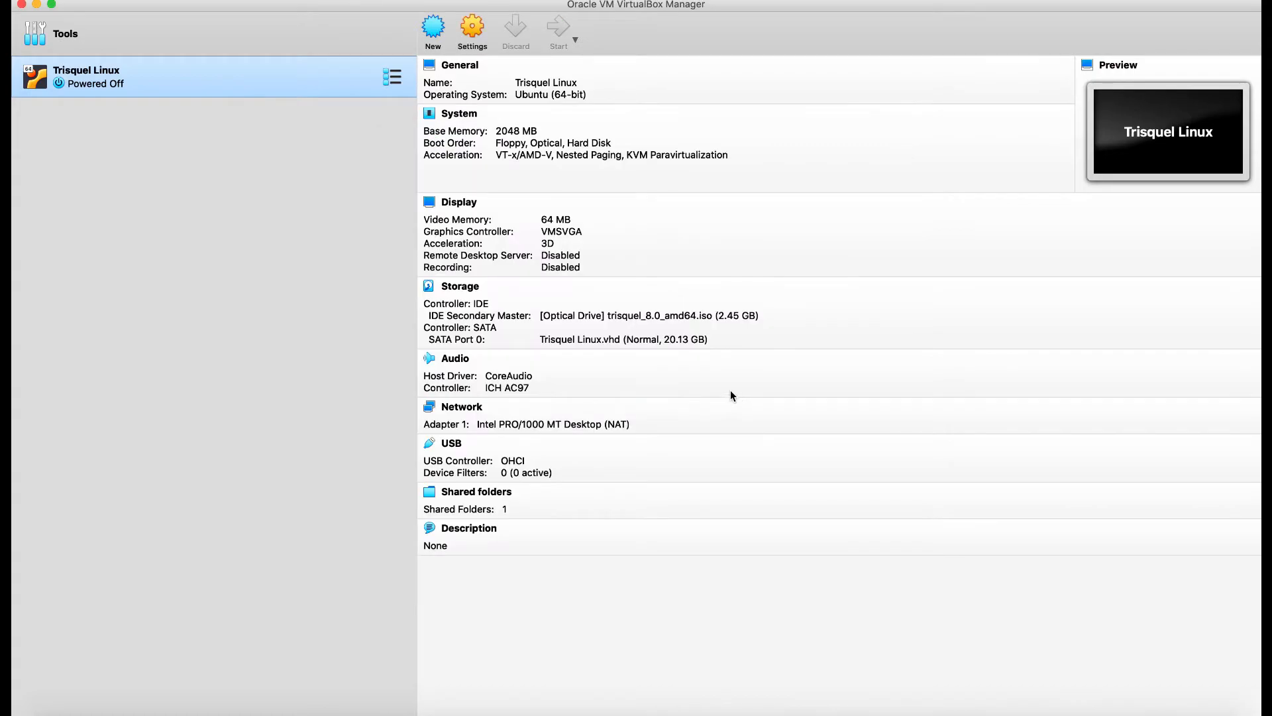
Start Trisquel Linux again and let it boot to the live desktop.
{"action": "left_click", "coordinate": [561, 26]}
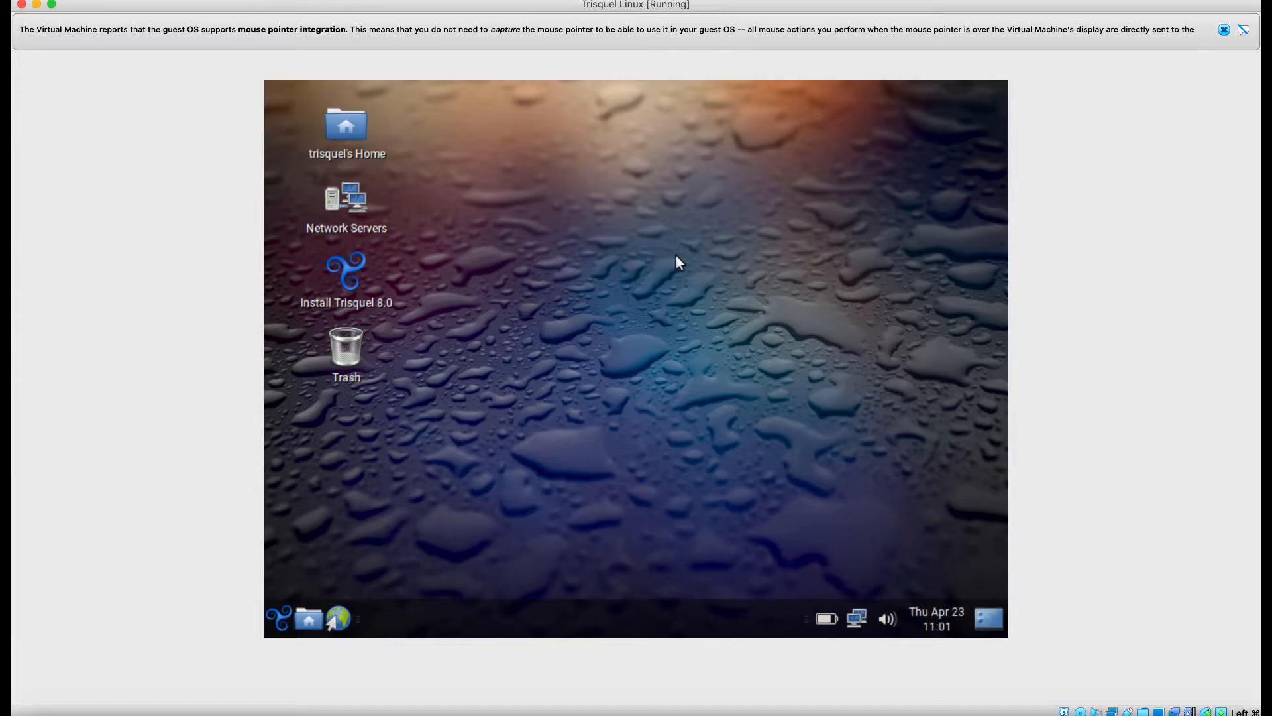
{"action": "left_click", "coordinate": [277, 615]}
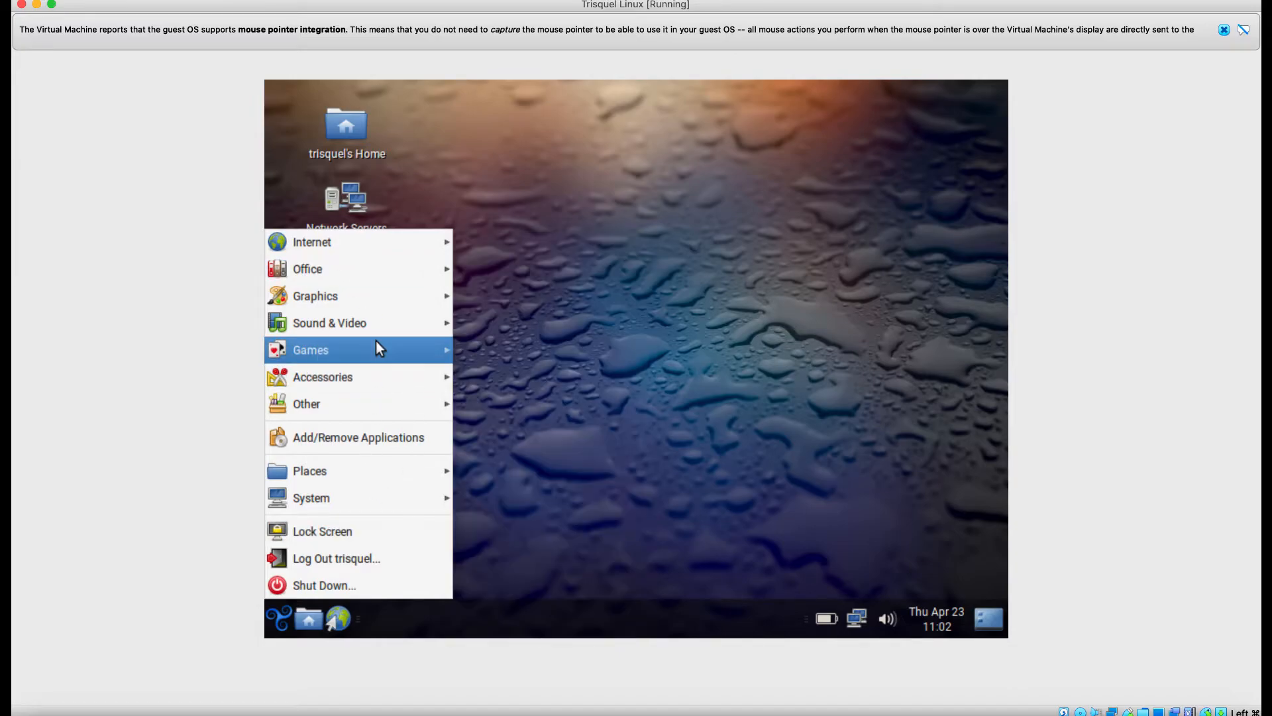
{"action": "mouse_move", "coordinate": [374, 298]}
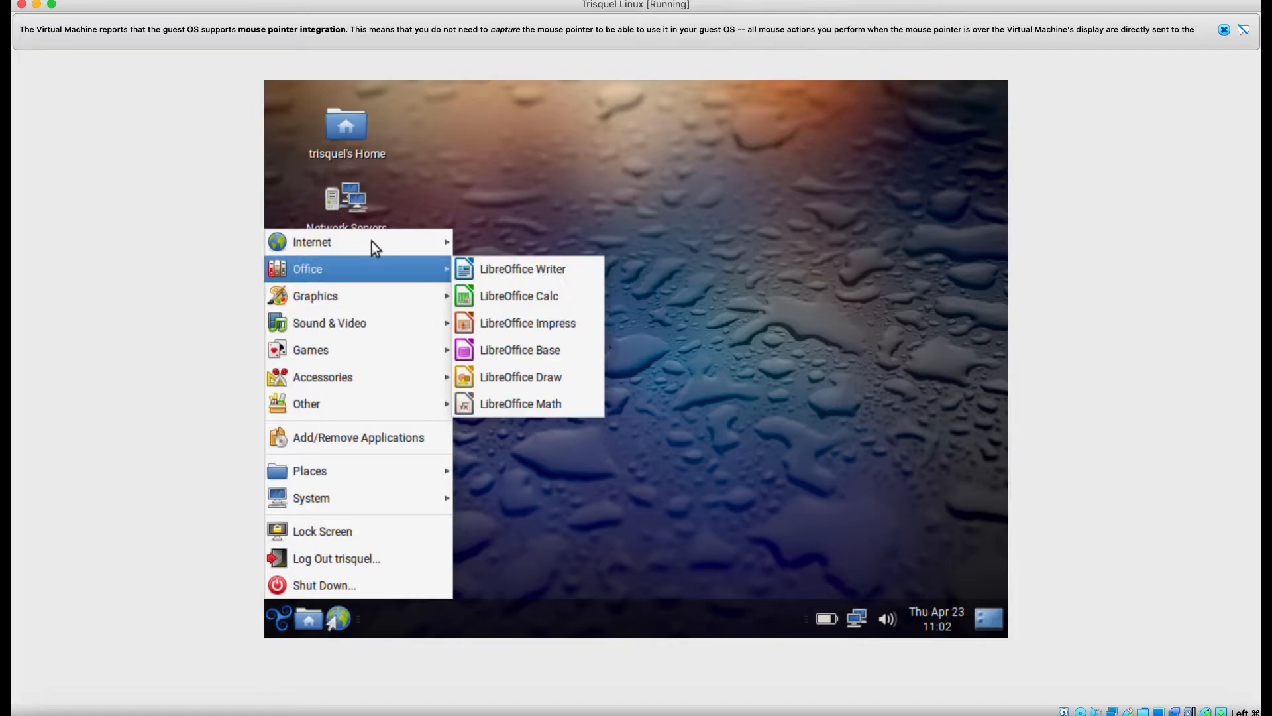
{"action": "mouse_move", "coordinate": [428, 239]}
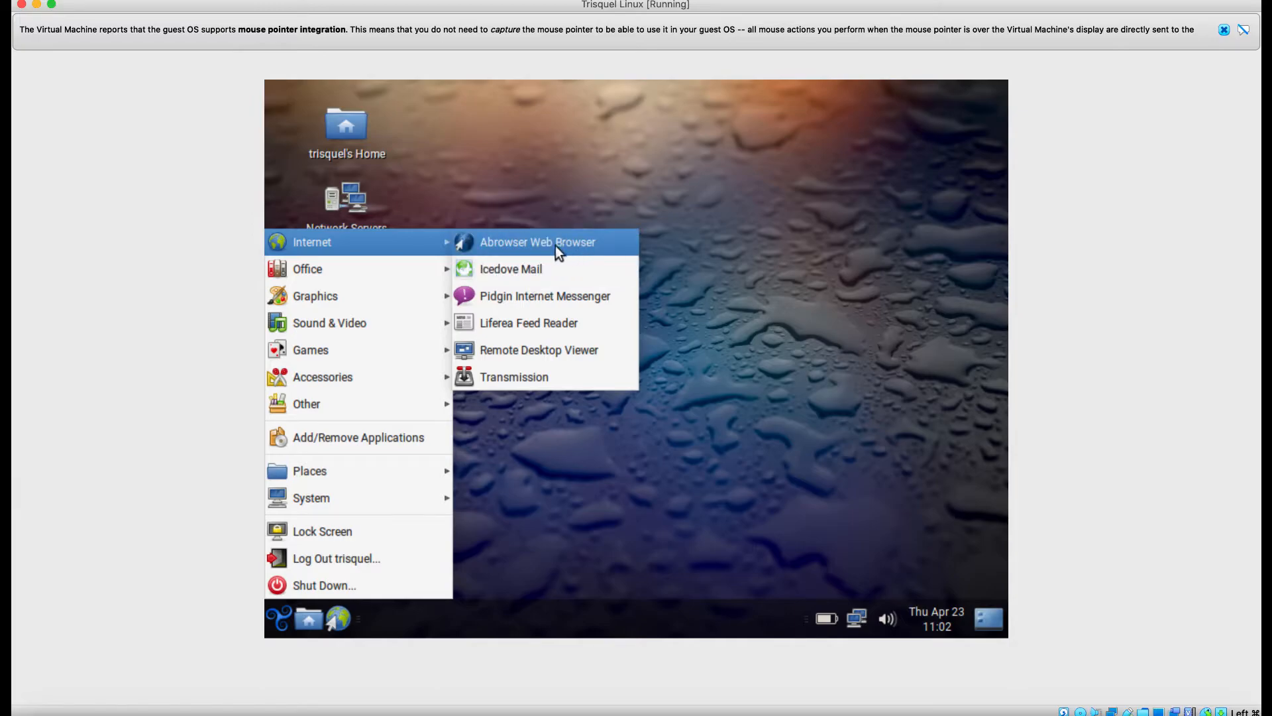
{"action": "mouse_move", "coordinate": [363, 268]}
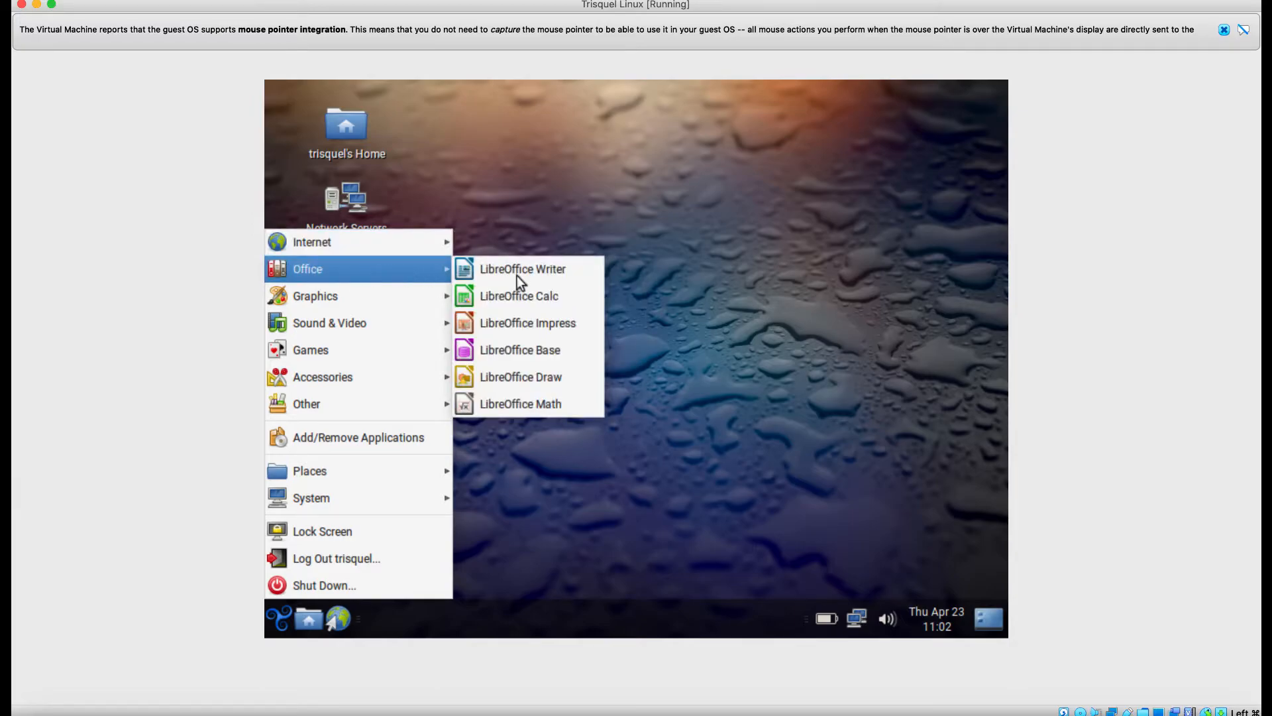
{"action": "left_click", "coordinate": [635, 171]}
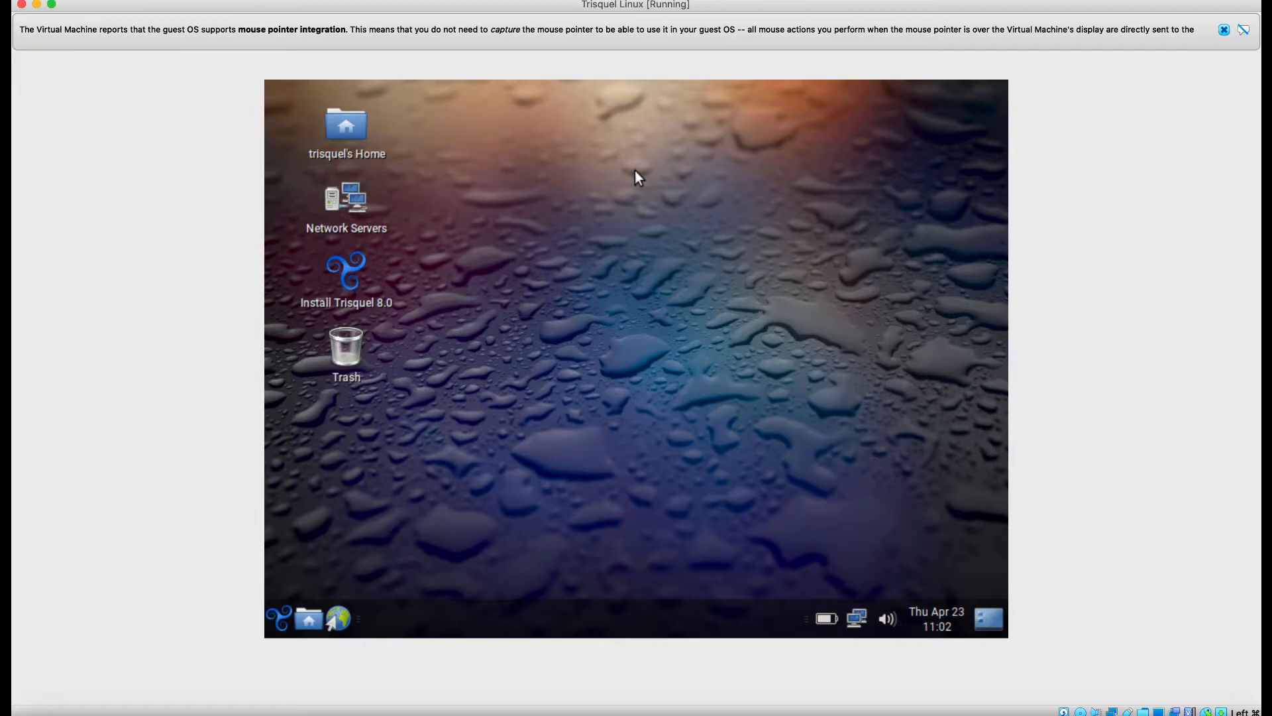
{"action": "left_click", "coordinate": [348, 275]}
Launch Install Trisquel 8.0 from the desktop and continue with English.
{"action": "double_click", "coordinate": [348, 275]}
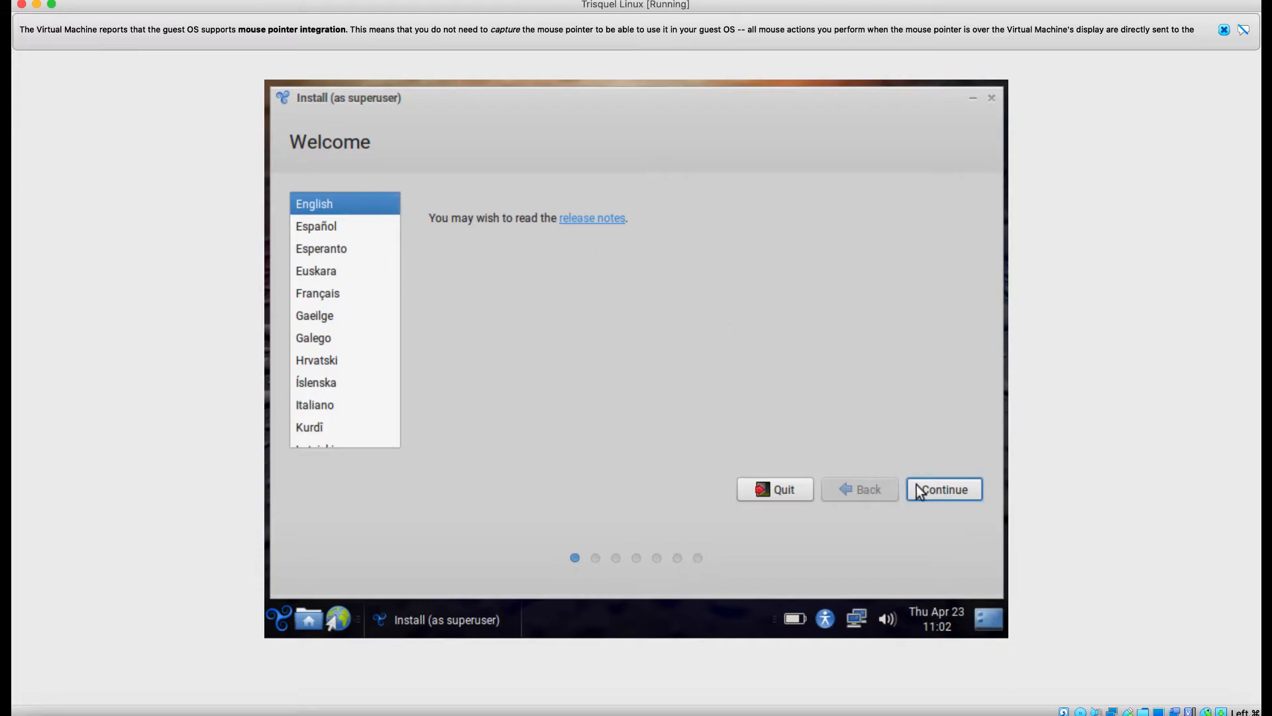
{"action": "left_click", "coordinate": [940, 487]}
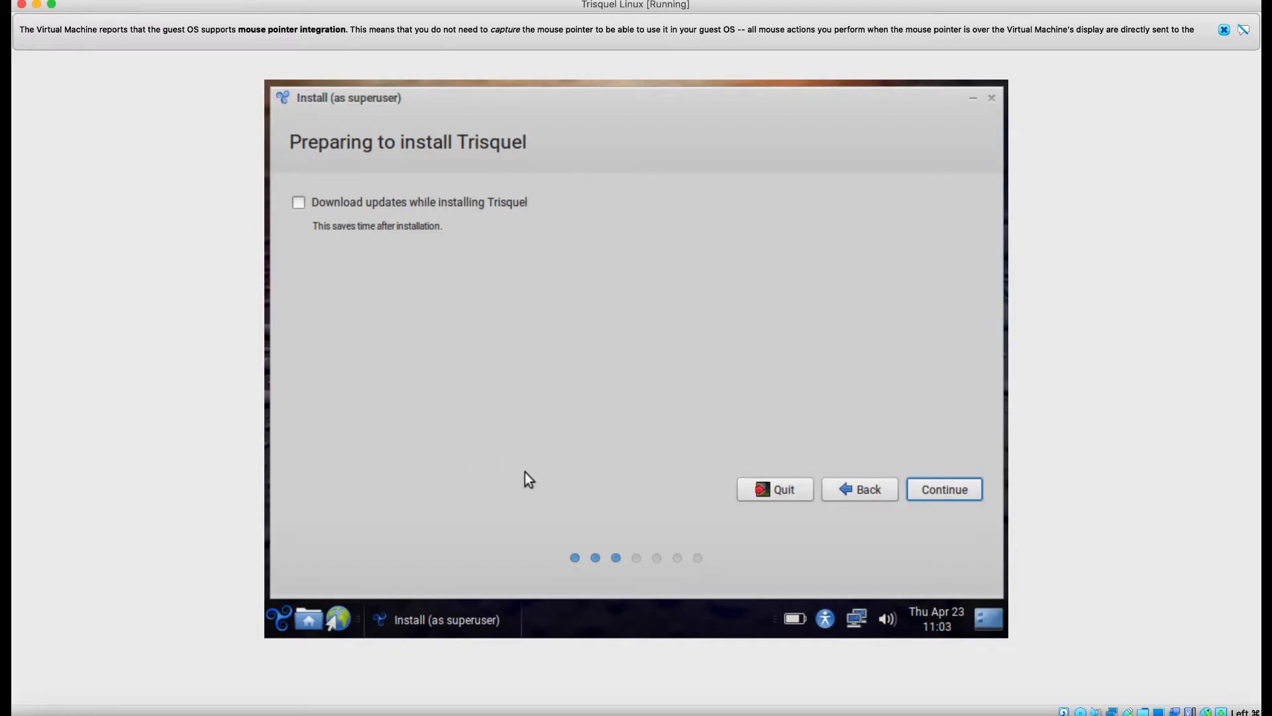
Continue past Preparing to install with Download updates left unchecked.
{"action": "left_click", "coordinate": [958, 487]}
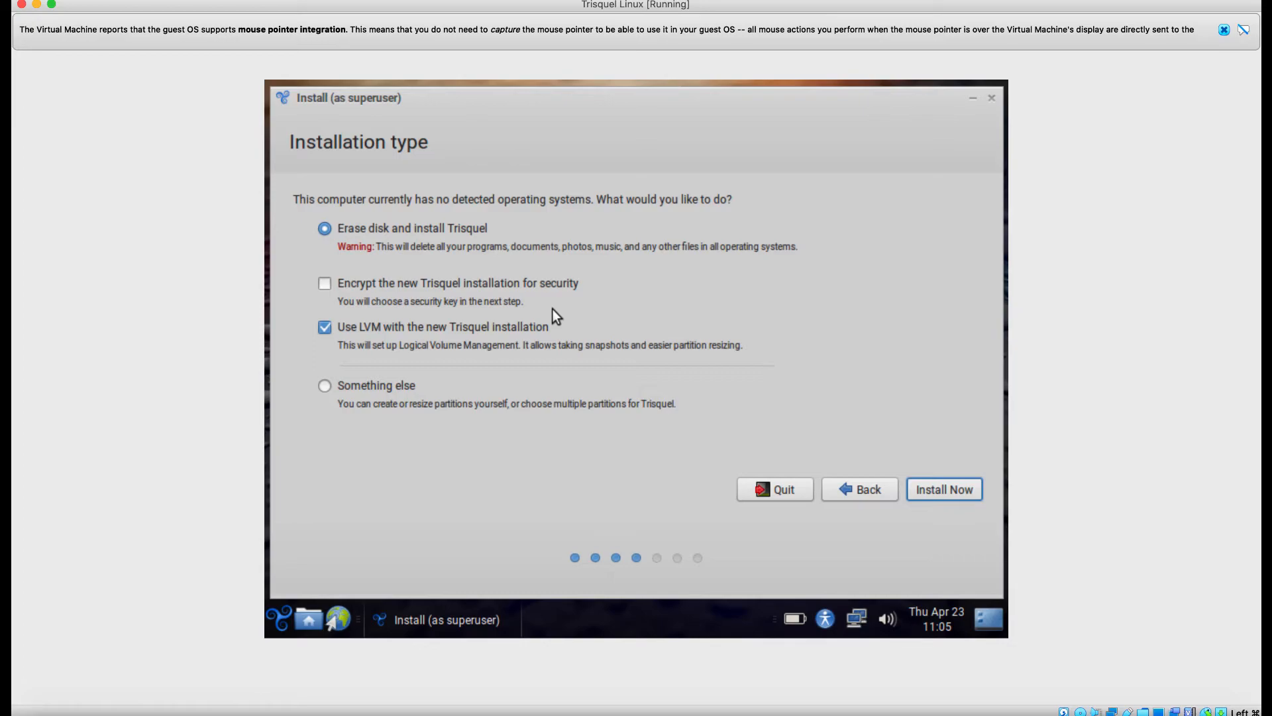
Untick 'Use LVM with the new Trisquel installation', keeping 'Erase disk and install Trisquel' selected.
{"action": "left_click", "coordinate": [385, 330]}
Start the erase-disk install and approve writing the ext4, swap and xfs partitions.
{"action": "left_click", "coordinate": [948, 485]}
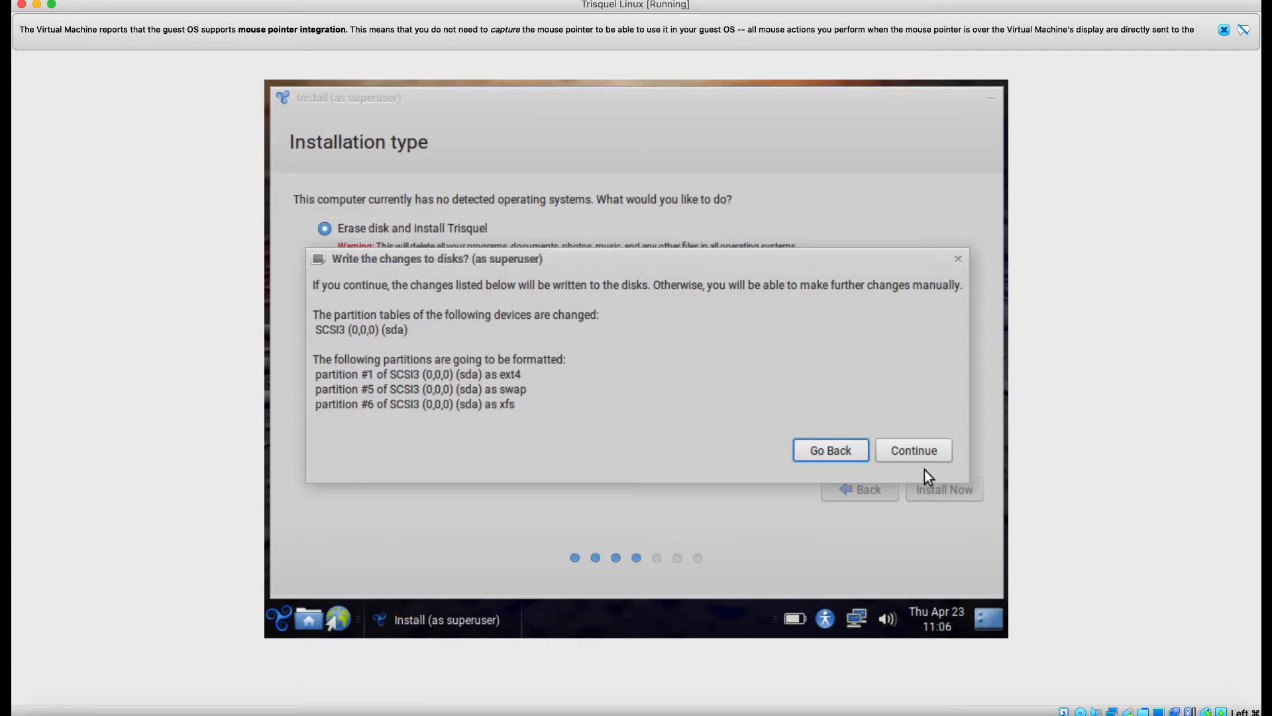
{"action": "left_click", "coordinate": [925, 444]}
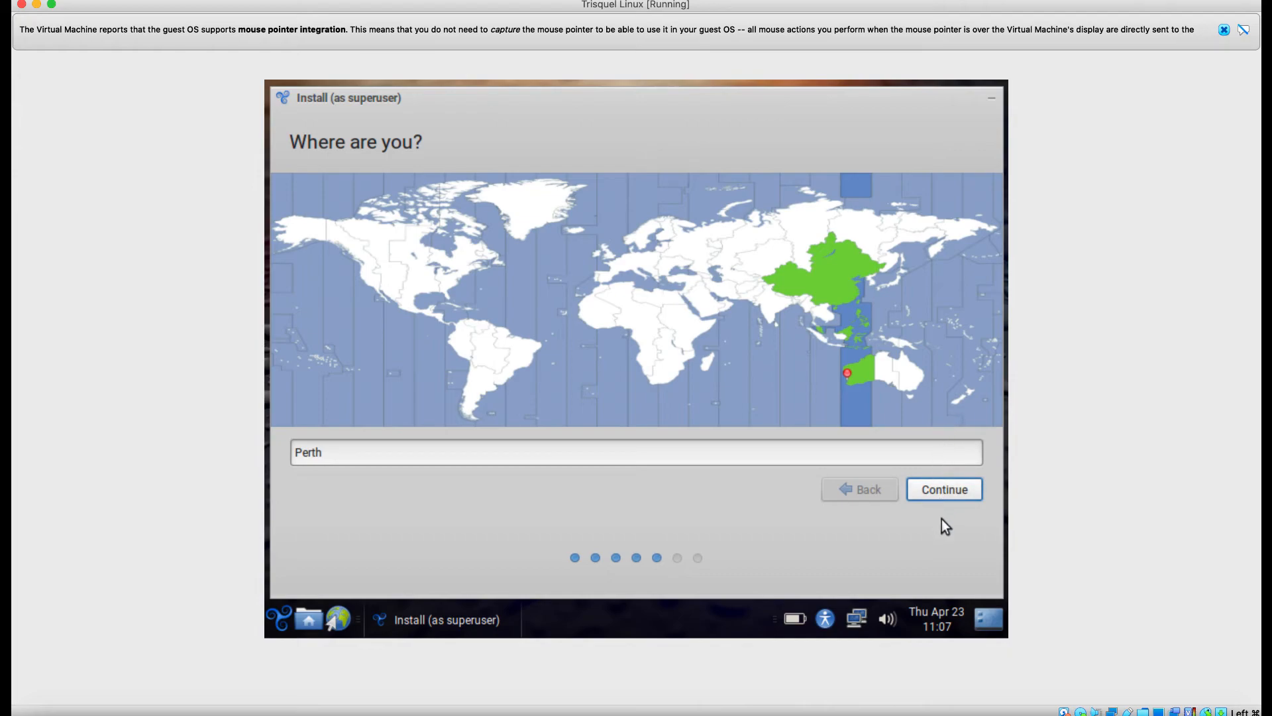
Accept Perth as the location, then pick the English (US, alternative international) keyboard layout.
{"action": "left_click", "coordinate": [941, 483]}
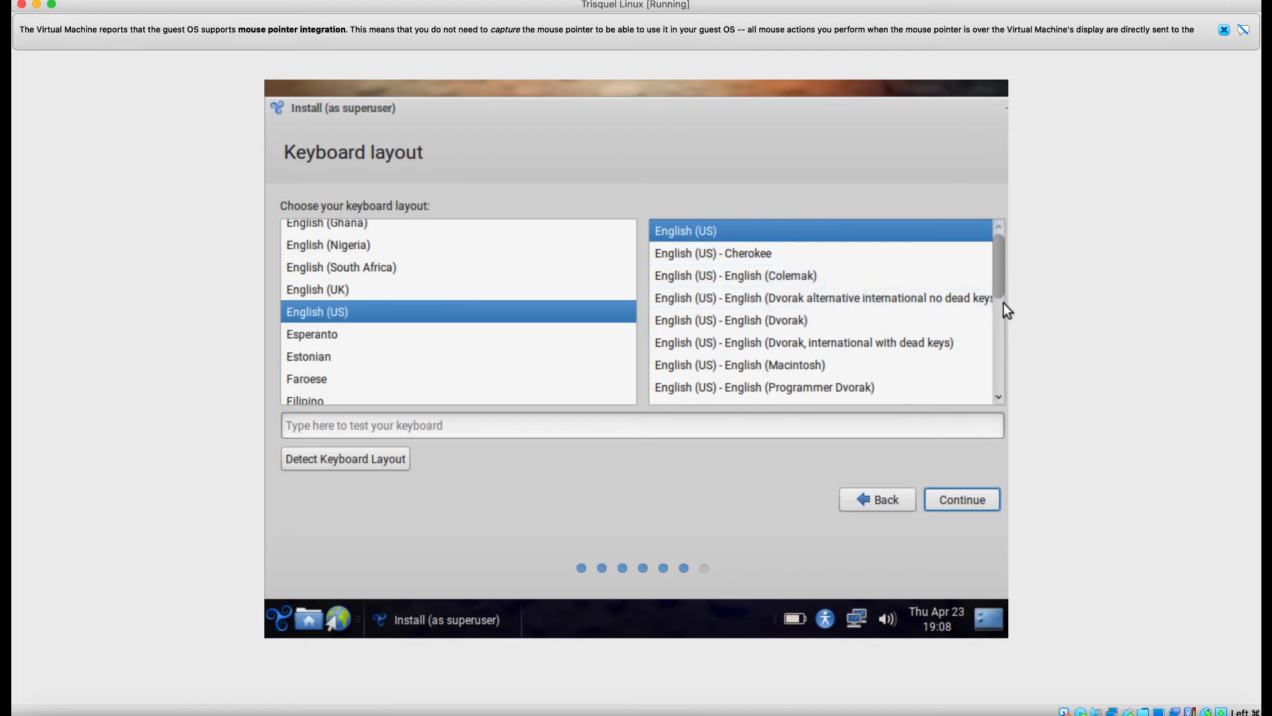
{"action": "left_click", "coordinate": [1002, 373]}
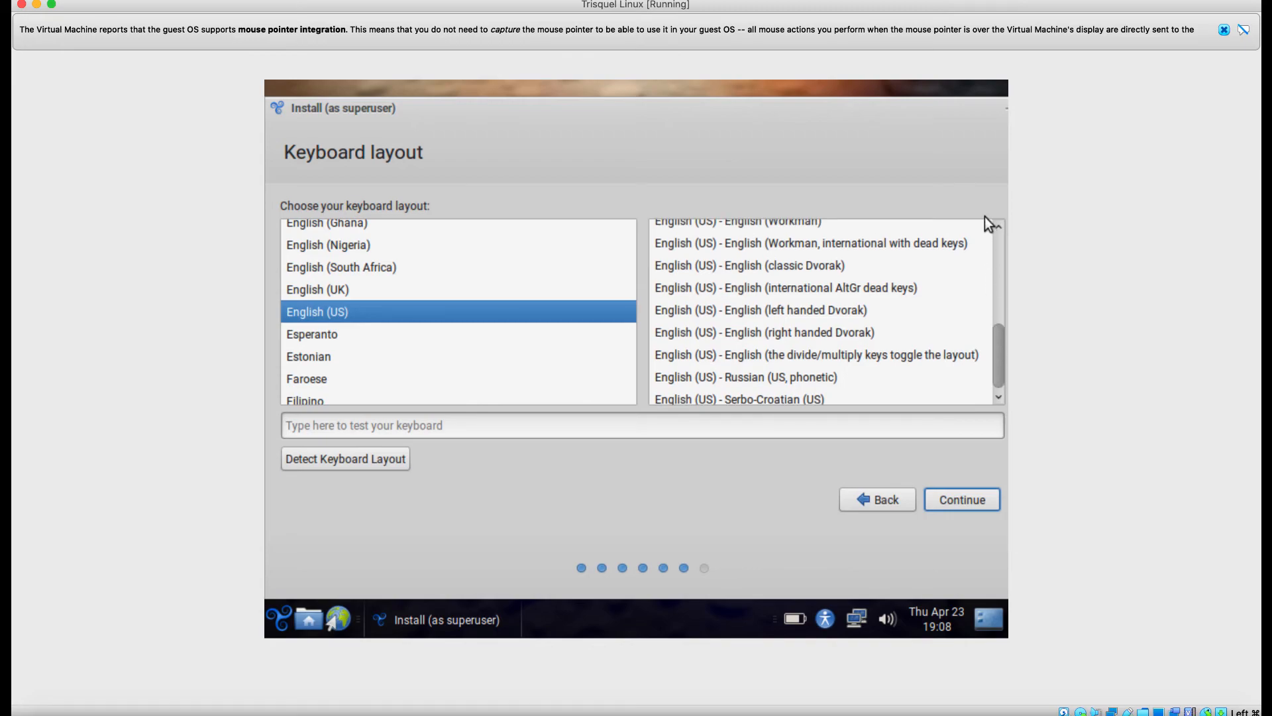
{"action": "scroll", "coordinate": [985, 218], "scroll_direction": "up", "scroll_amount": 1}
{"action": "scroll", "coordinate": [986, 207], "scroll_direction": "up", "scroll_amount": 3}
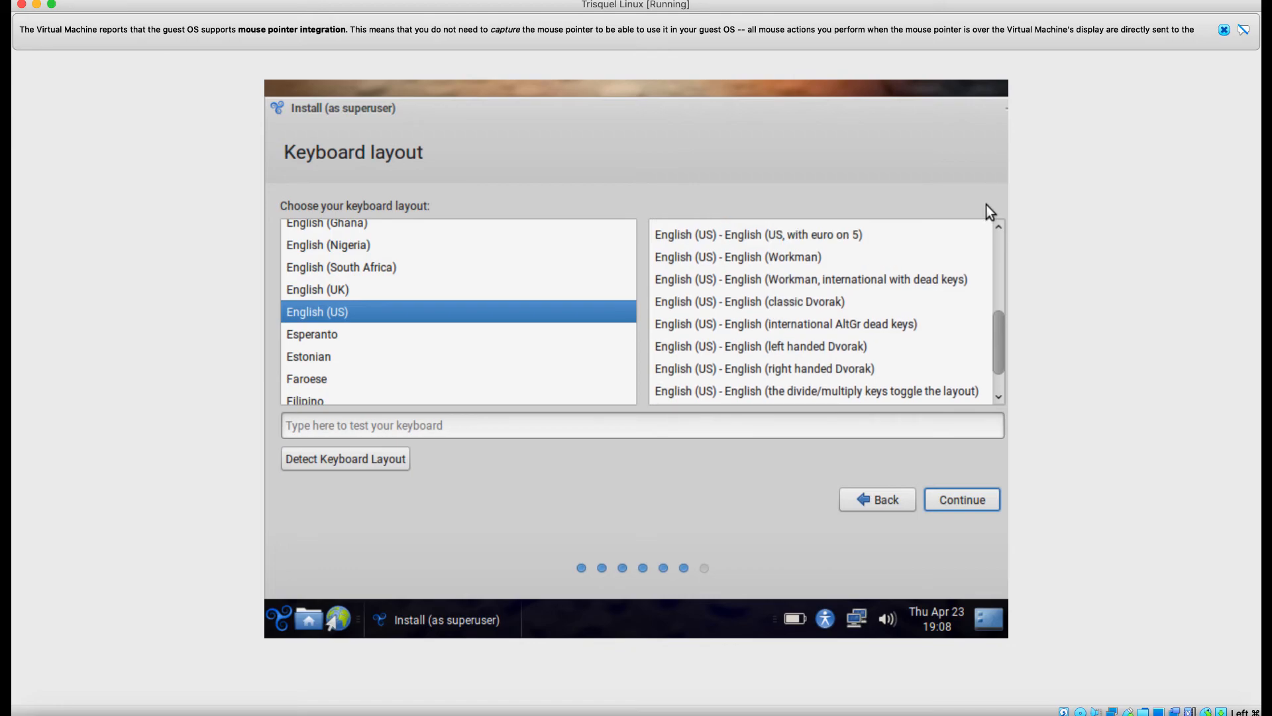
{"action": "scroll", "coordinate": [873, 261], "scroll_direction": "up", "scroll_amount": 5}
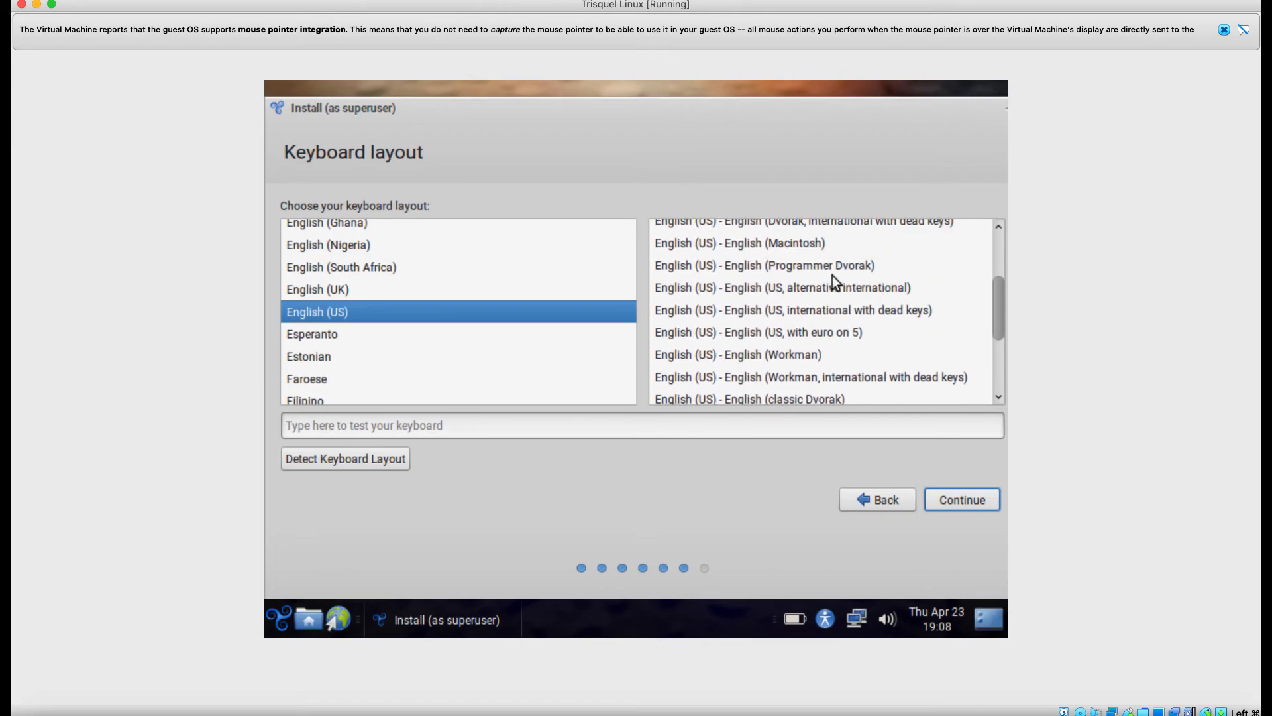
{"action": "scroll", "coordinate": [876, 324], "scroll_direction": "up", "scroll_amount": 3}
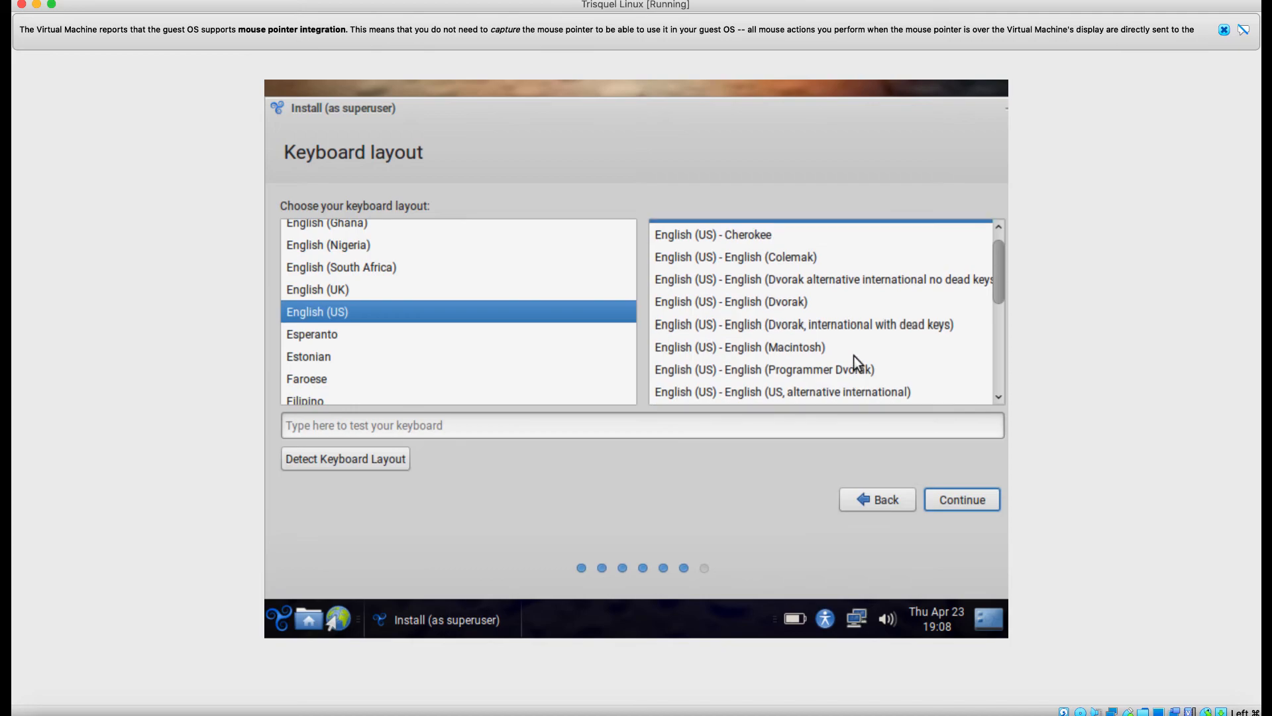
{"action": "left_click", "coordinate": [853, 358]}
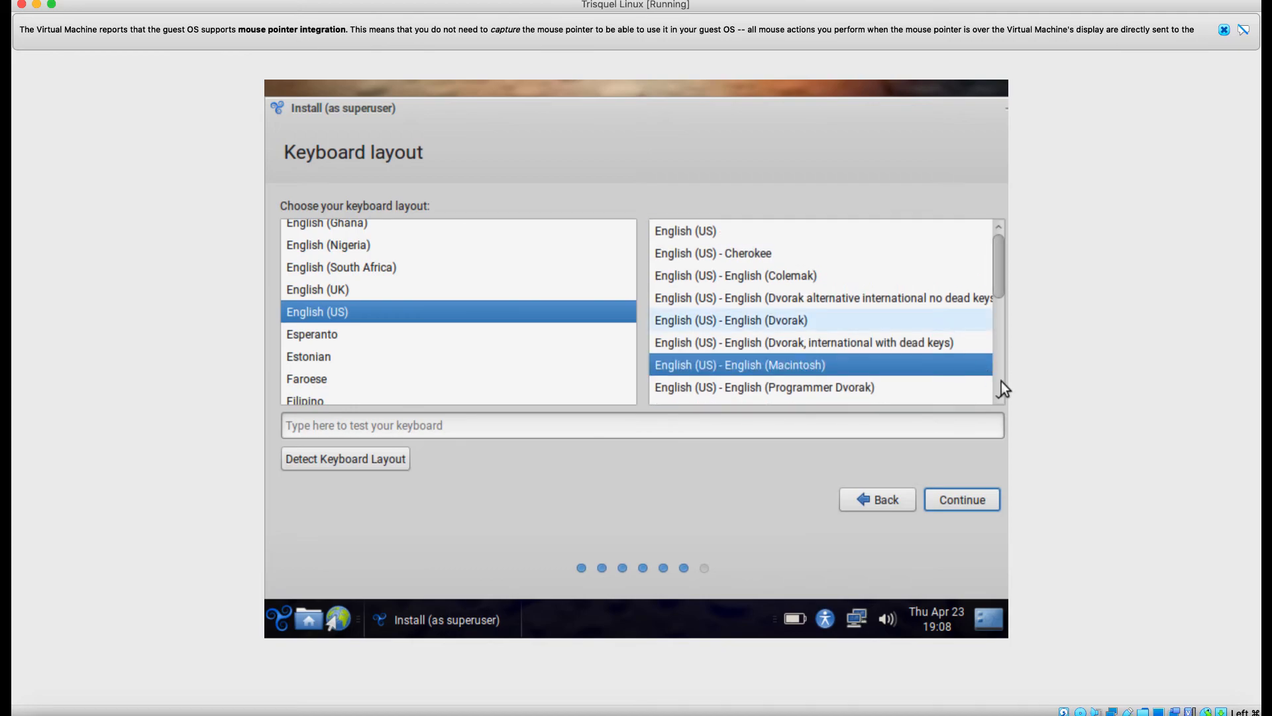
{"action": "left_click", "coordinate": [999, 402]}
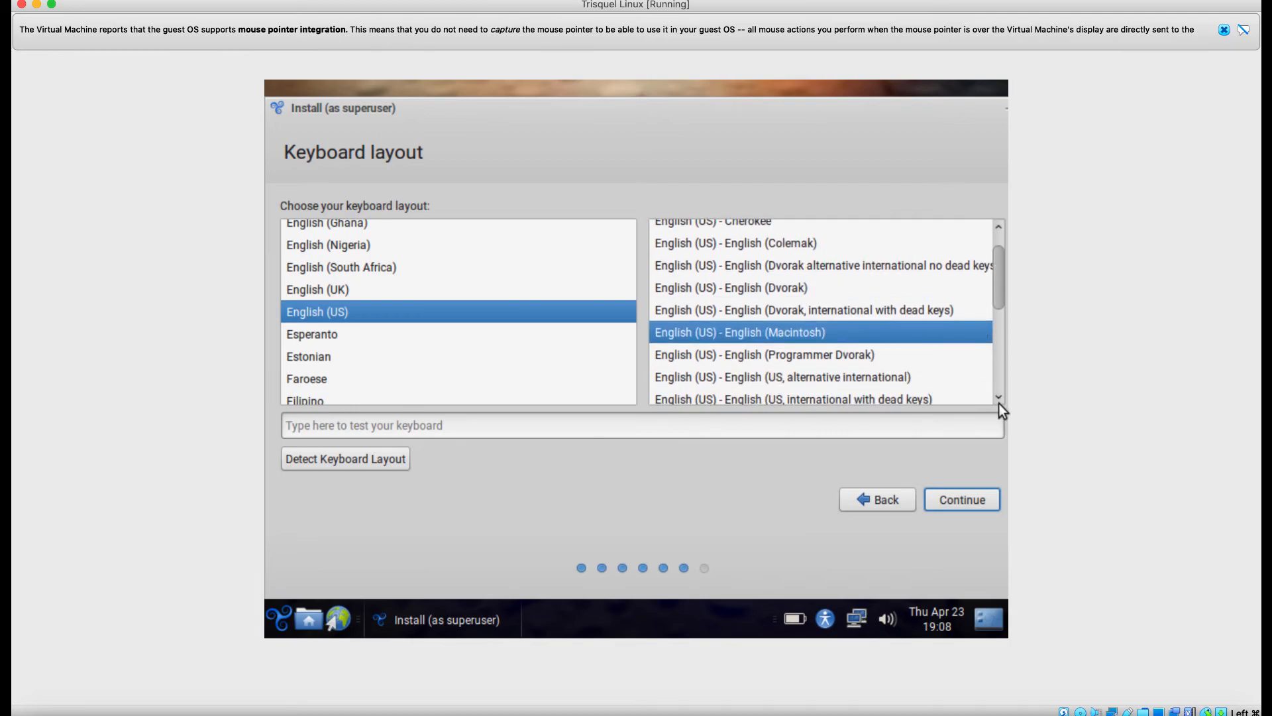
{"action": "left_click", "coordinate": [896, 376]}
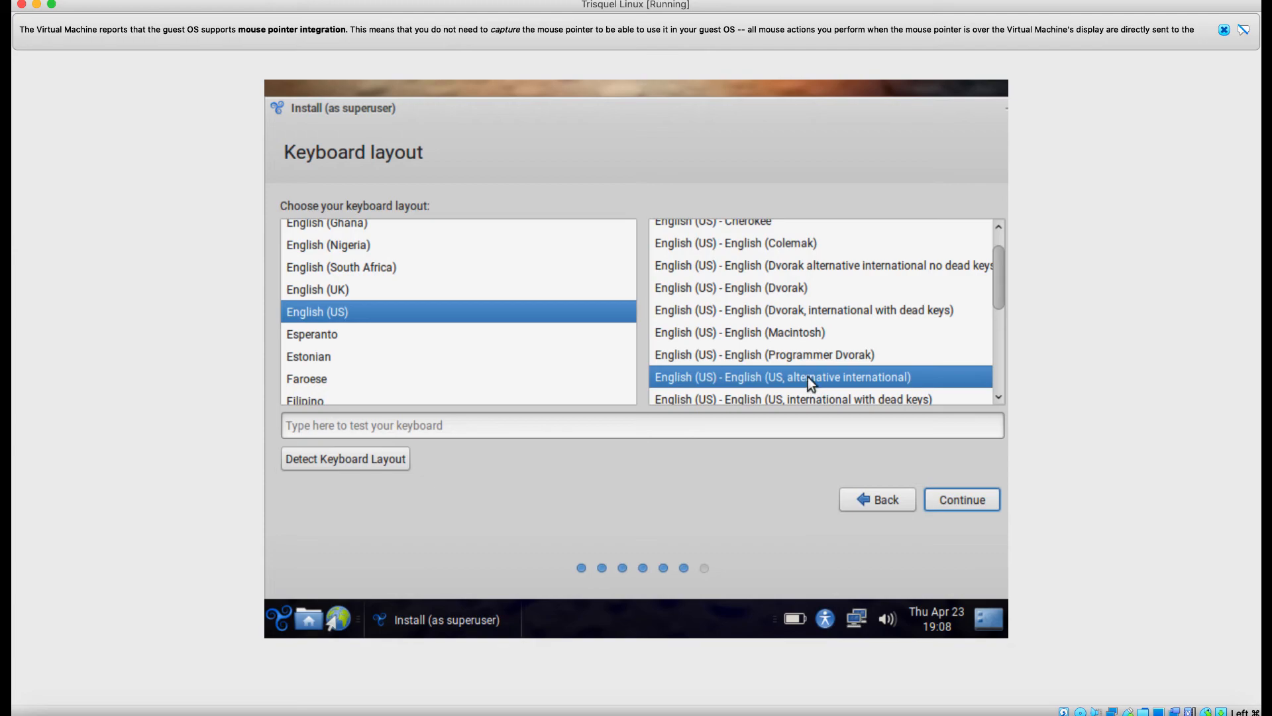
{"action": "left_click", "coordinate": [965, 500]}
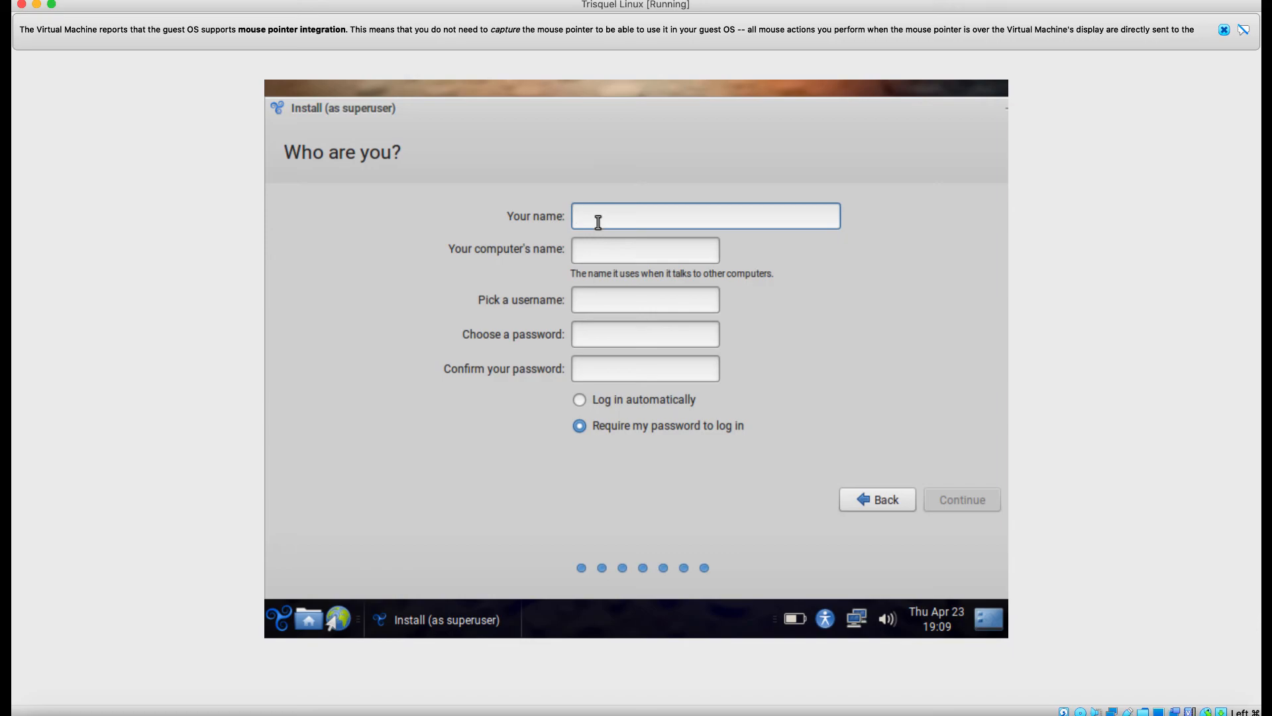
Enter the user's full name and replace the suggested username with a shorter custom one.
{"action": "type", "text": "David"}
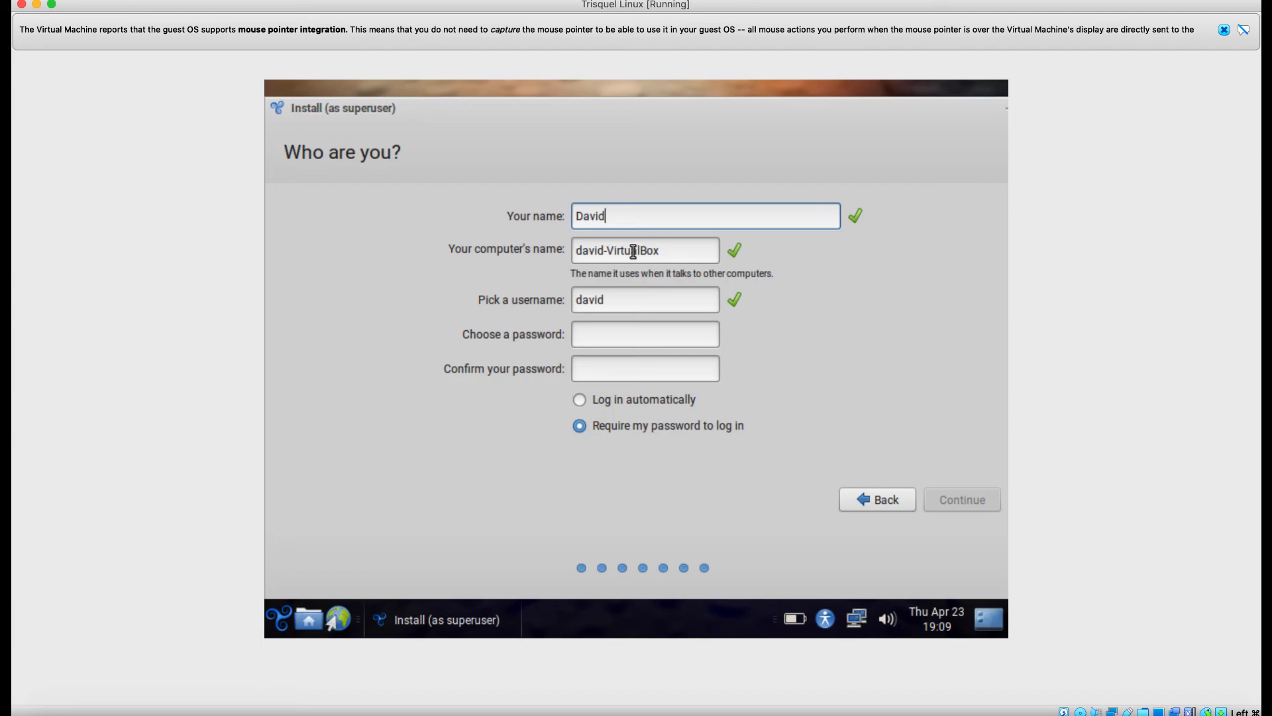
{"action": "left_click", "coordinate": [678, 251]}
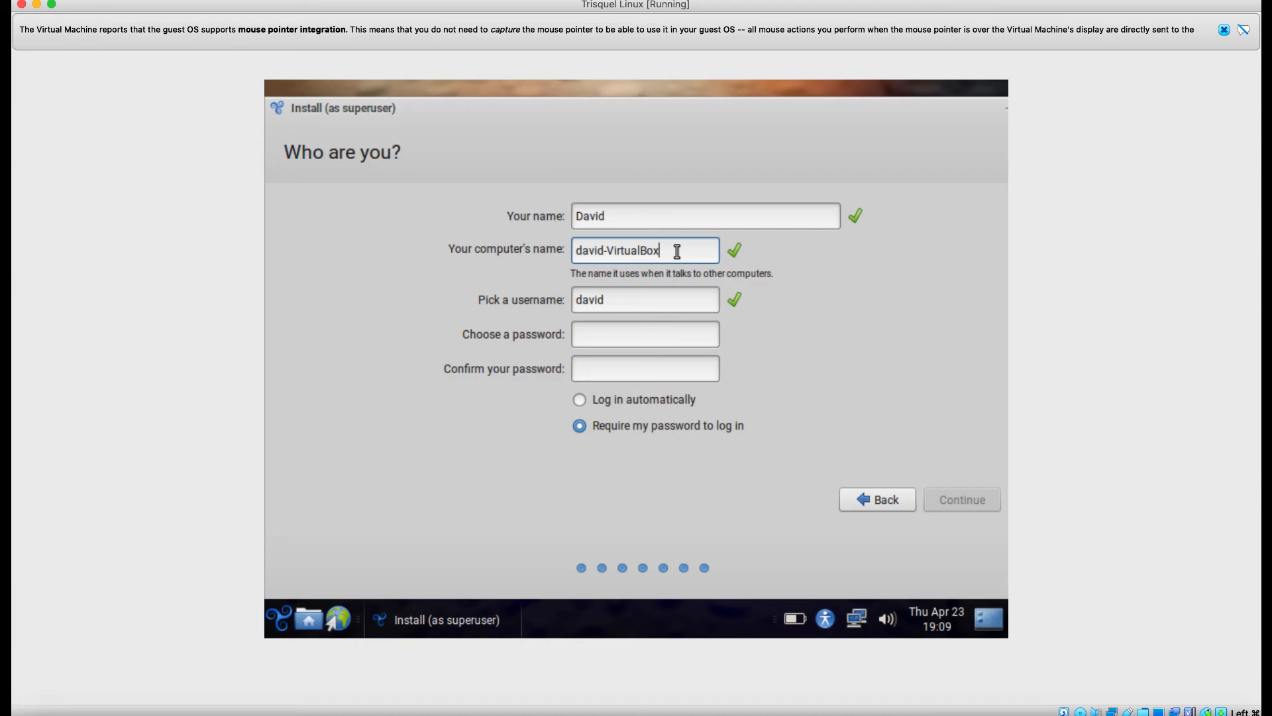
{"action": "left_click", "coordinate": [653, 293]}
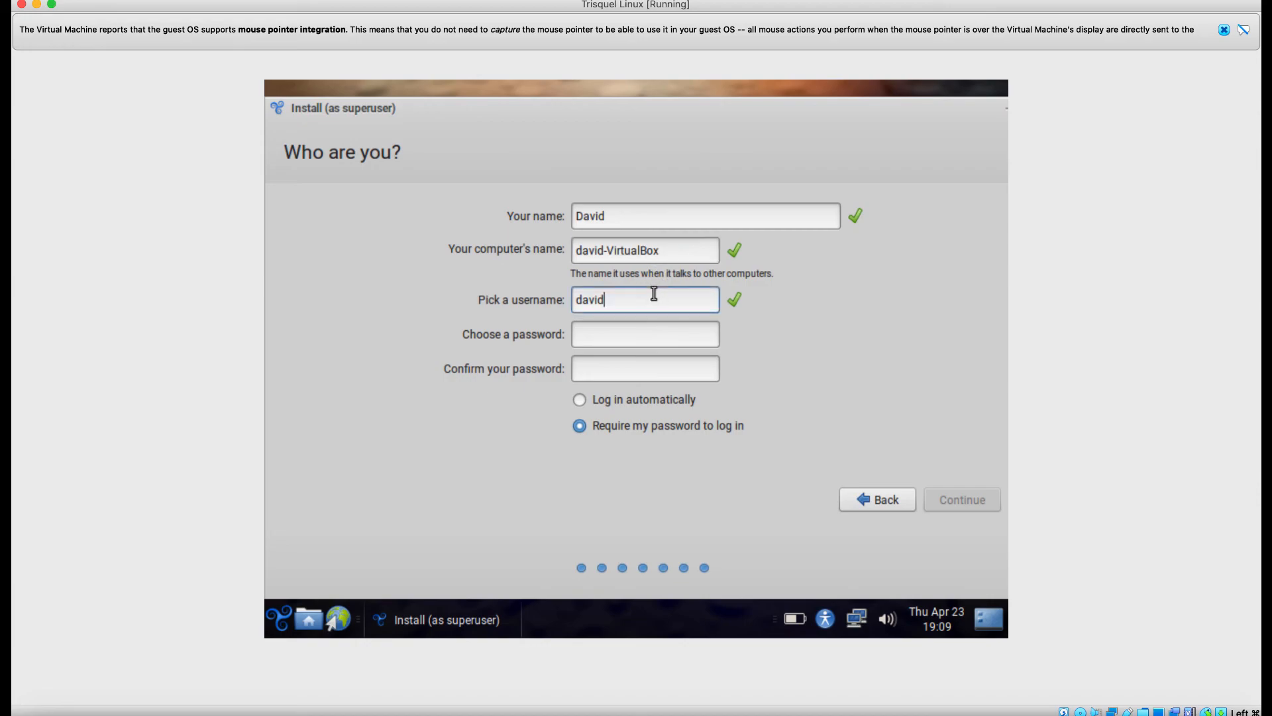
{"action": "key", "text": "BackSpace"}
{"action": "key", "text": "BackSpace"}
{"action": "key", "text": "BackSpace"}
{"action": "key", "text": "BackSpace"}
{"action": "key", "text": "BackSpace"}
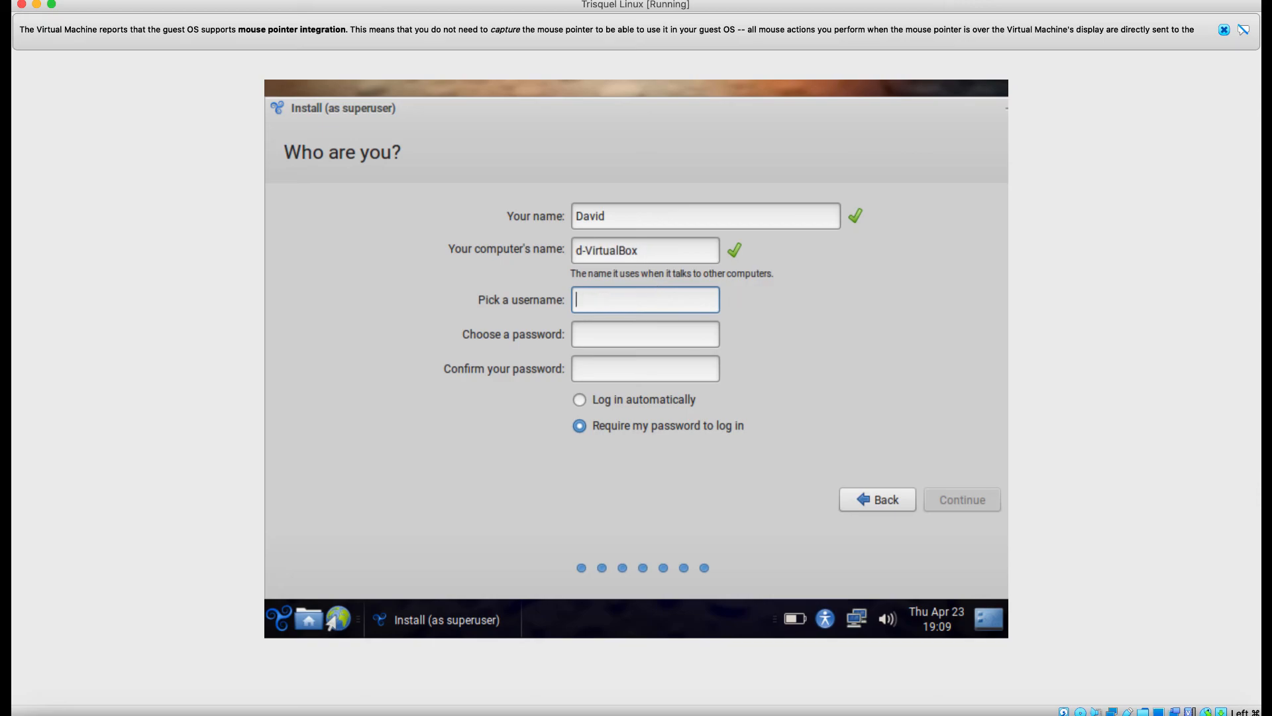
{"action": "type", "text": "dave"}
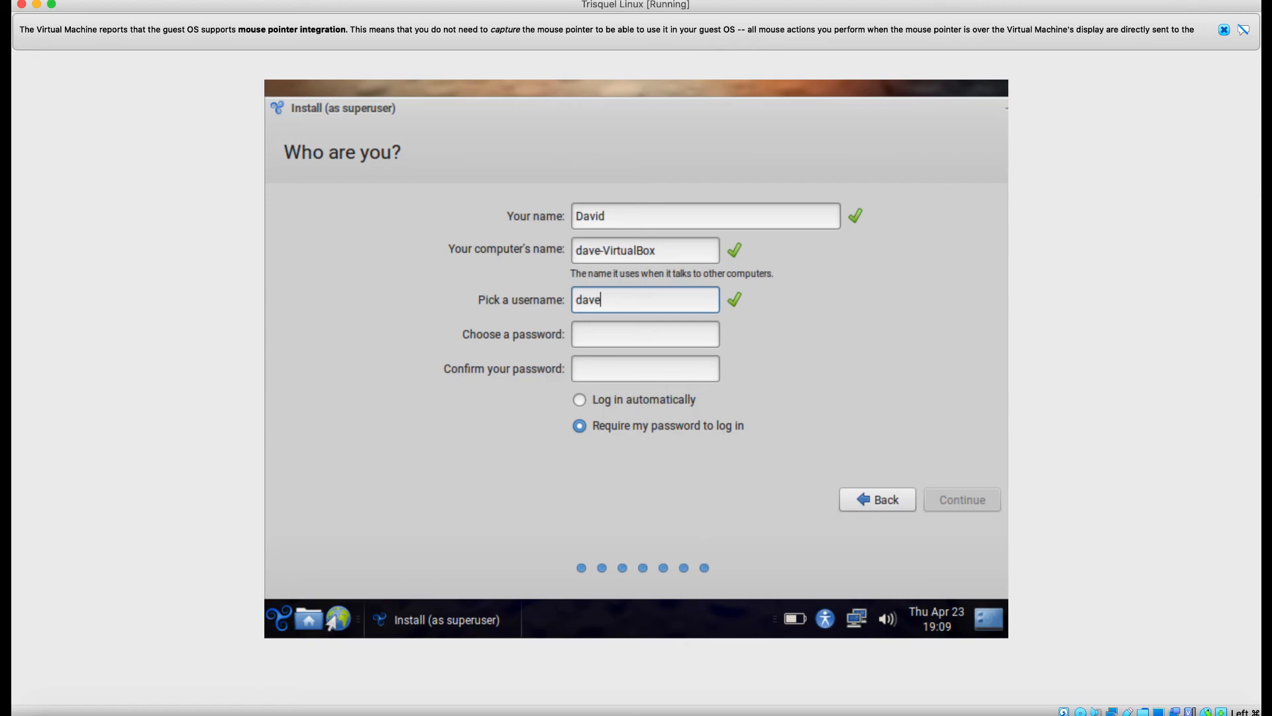
{"action": "type", "text": "e"}
Enter an eight-character account password, confirm it, enable 'Log in automatically', and start installing.
{"action": "left_click", "coordinate": [634, 336]}
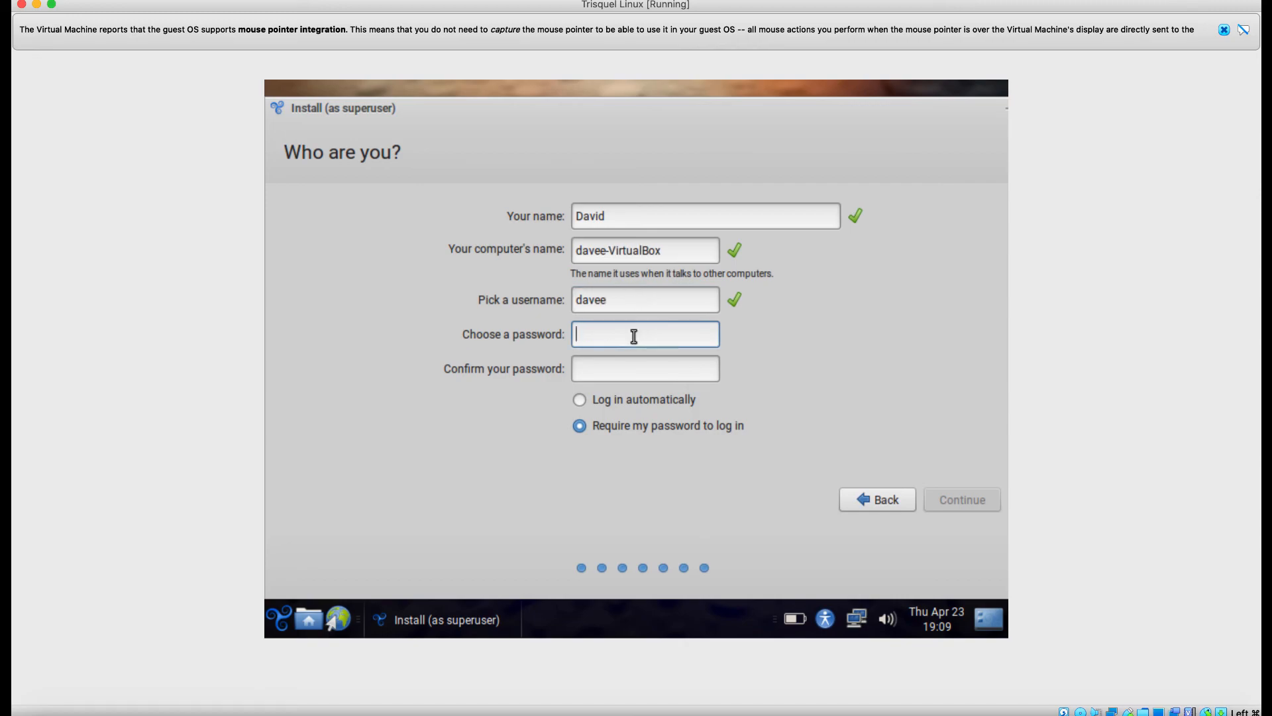
{"action": "key", "text": "BackSpace"}
{"action": "key", "text": "BackSpace"}
{"action": "key", "text": "BackSpace"}
{"action": "key", "text": "BackSpace"}
{"action": "key", "text": "BackSpace"}
{"action": "key", "text": "BackSpace"}
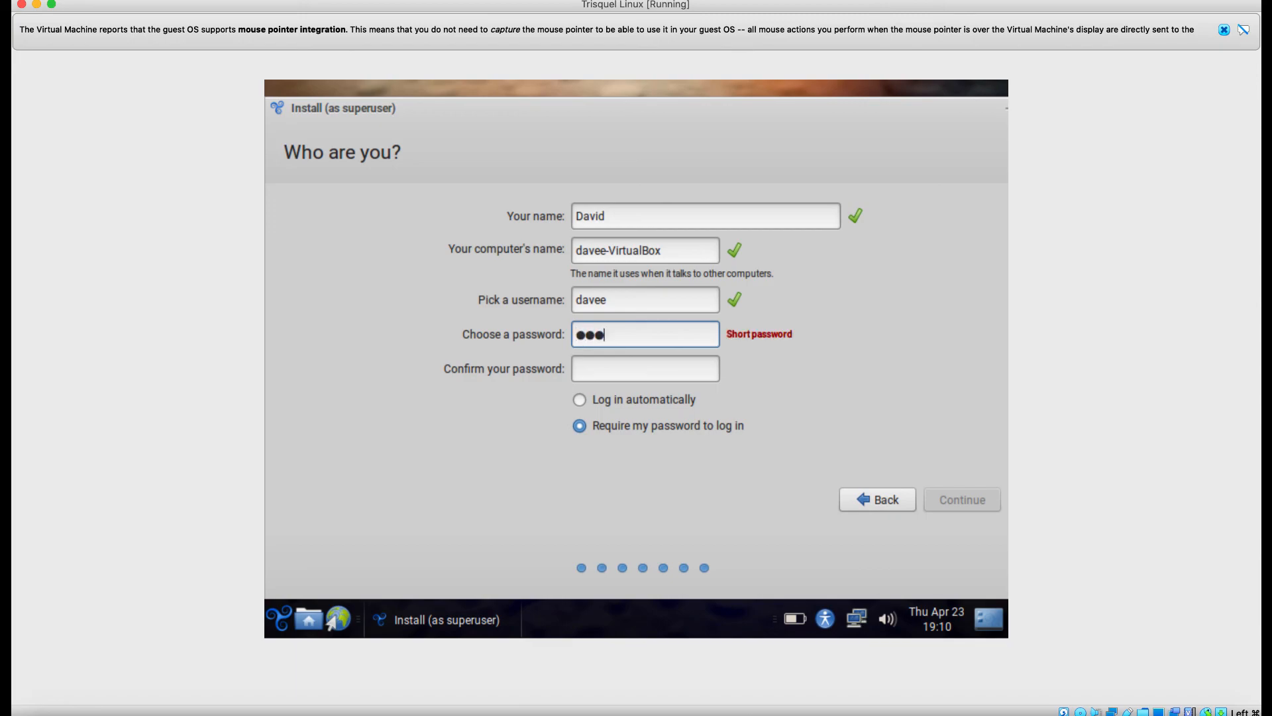
{"action": "key", "text": "BackSpace"}
{"action": "key", "text": "BackSpace"}
{"action": "key", "text": "BackSpace"}
{"action": "key", "text": "BackSpace"}
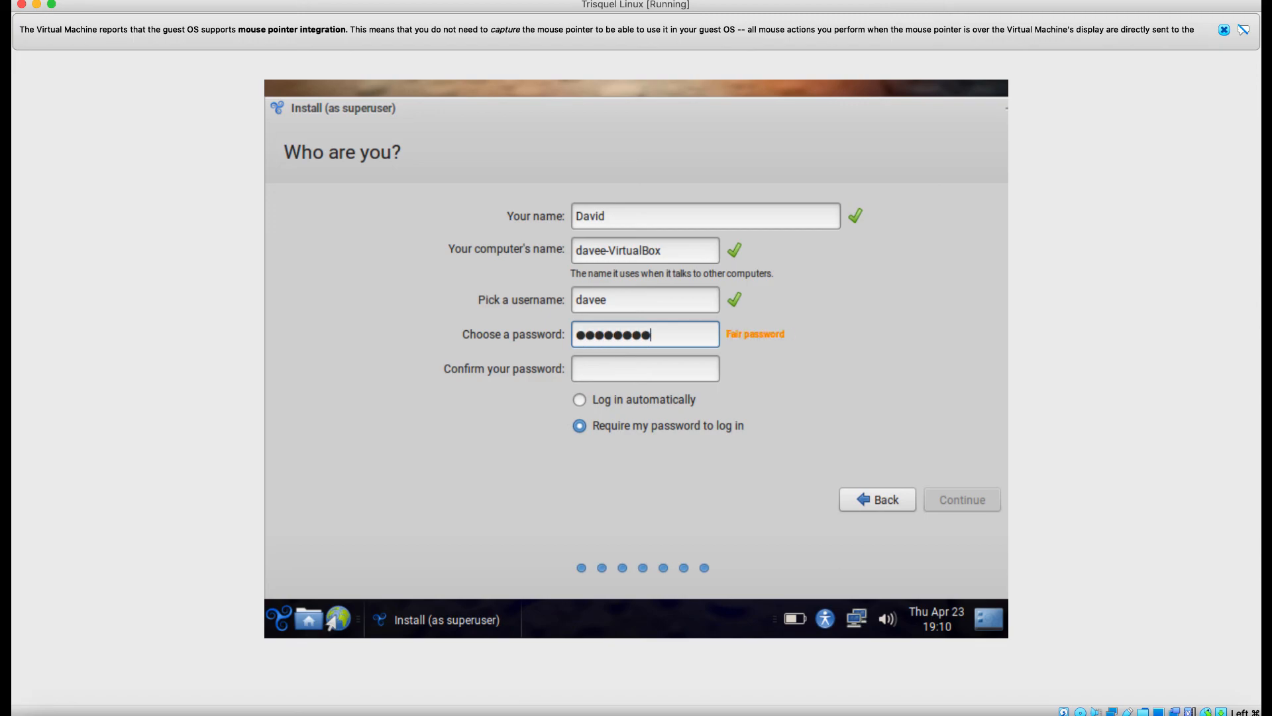
{"action": "key", "text": "Tab"}
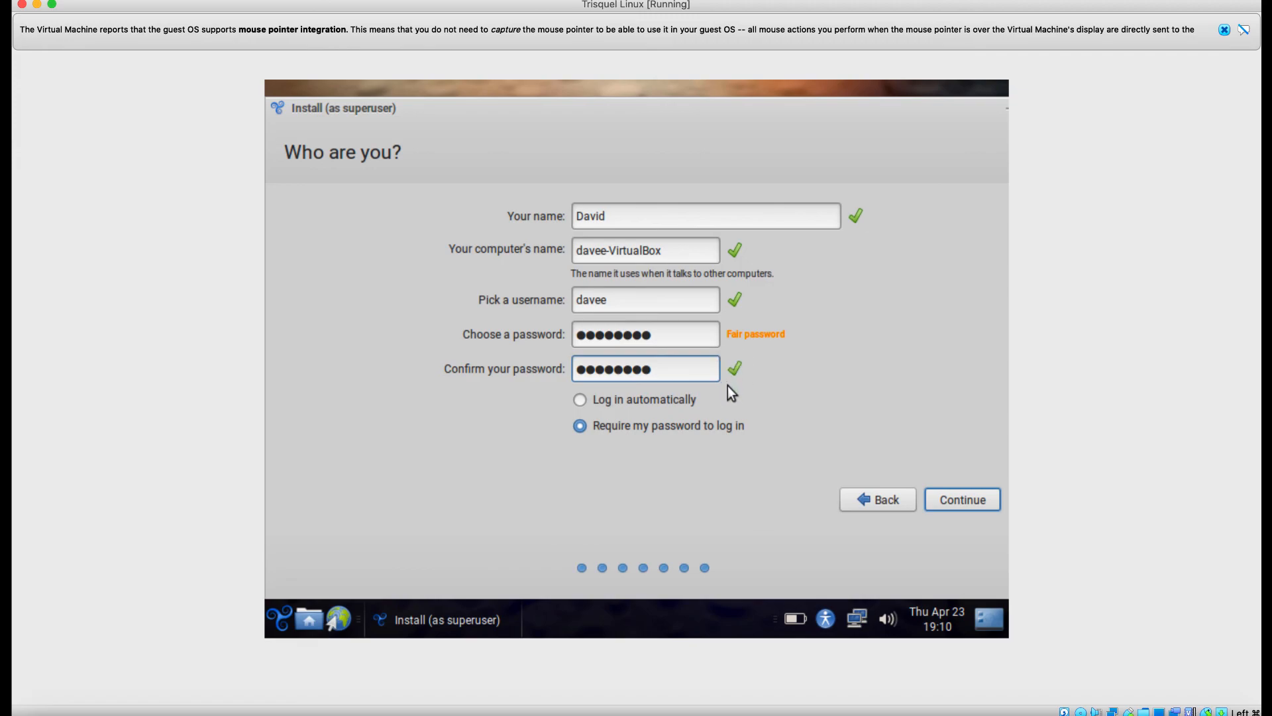
{"action": "left_click", "coordinate": [619, 404]}
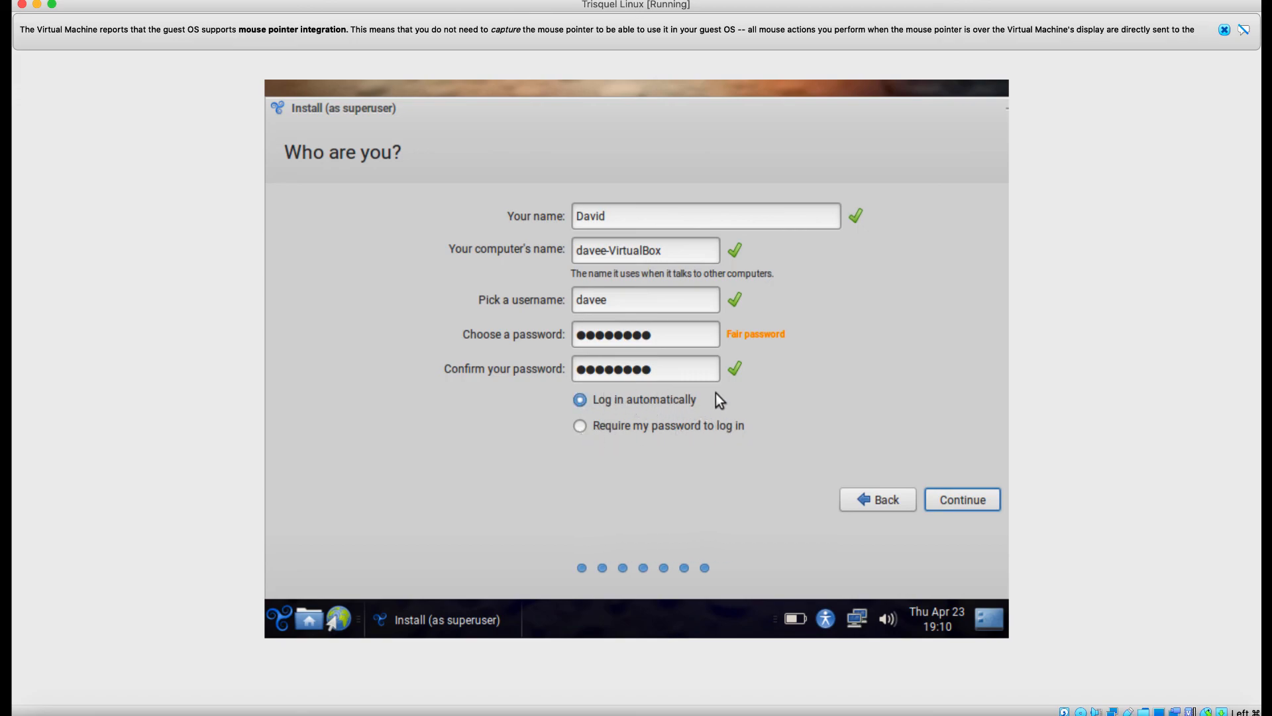
{"action": "left_click", "coordinate": [984, 503]}
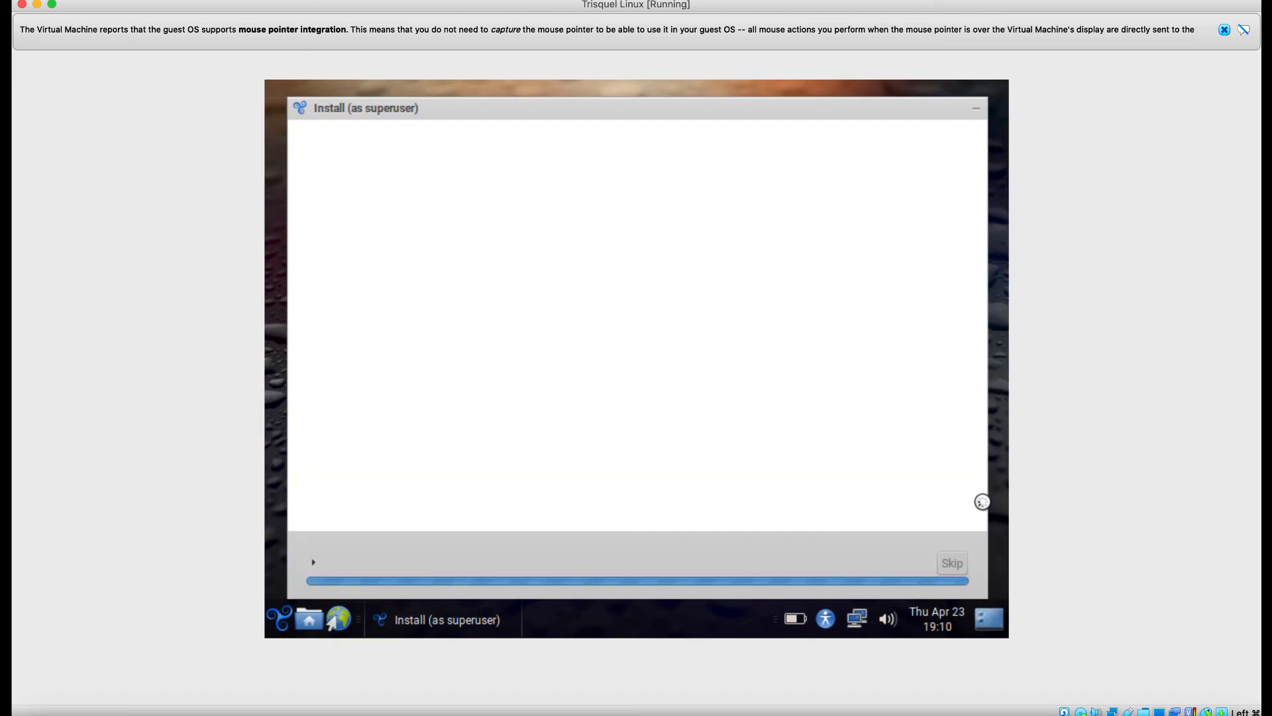